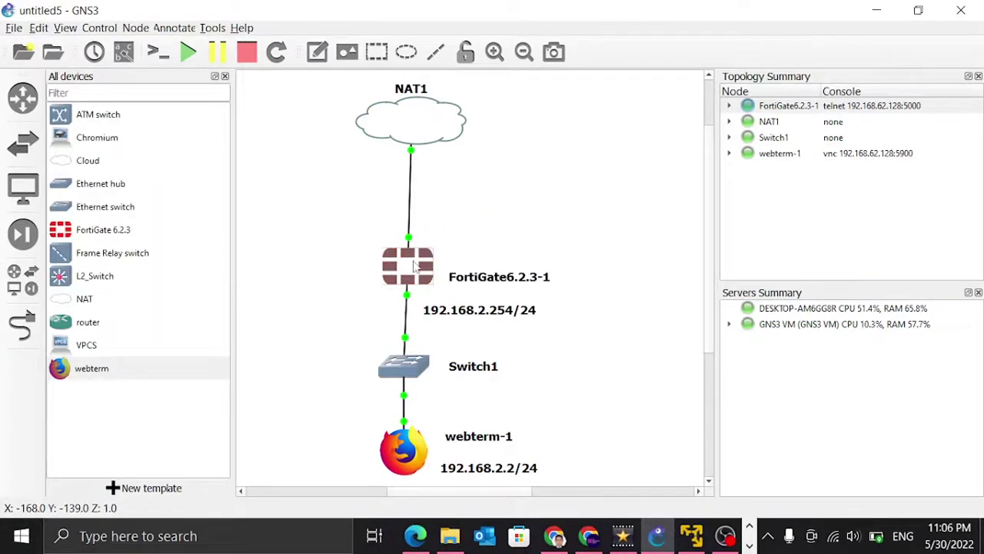
Step: Open the FortiGate console, log in as admin with a blank password, and set and confirm a new password
right_click(414, 265)
click(455, 31)
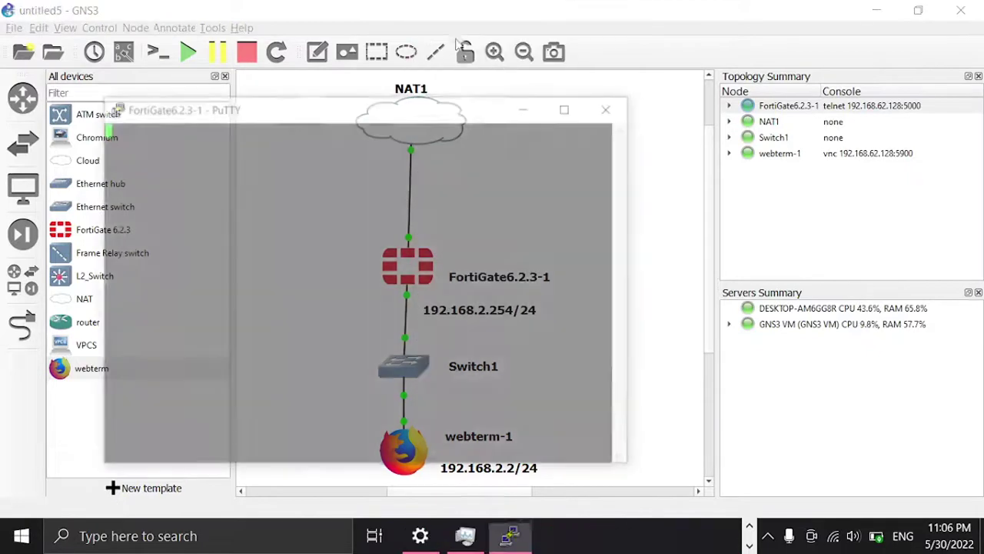
text(adm)
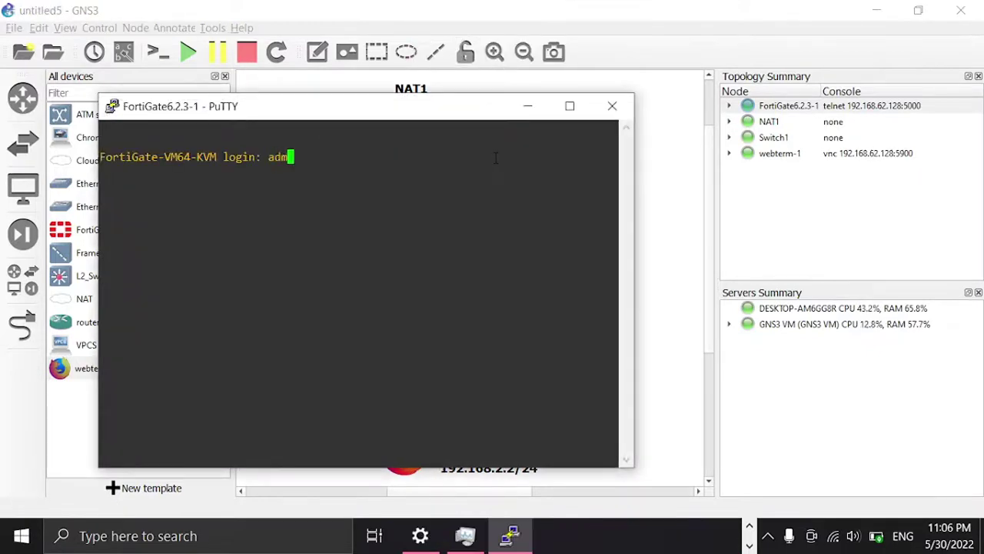
text(in)
key(Return)
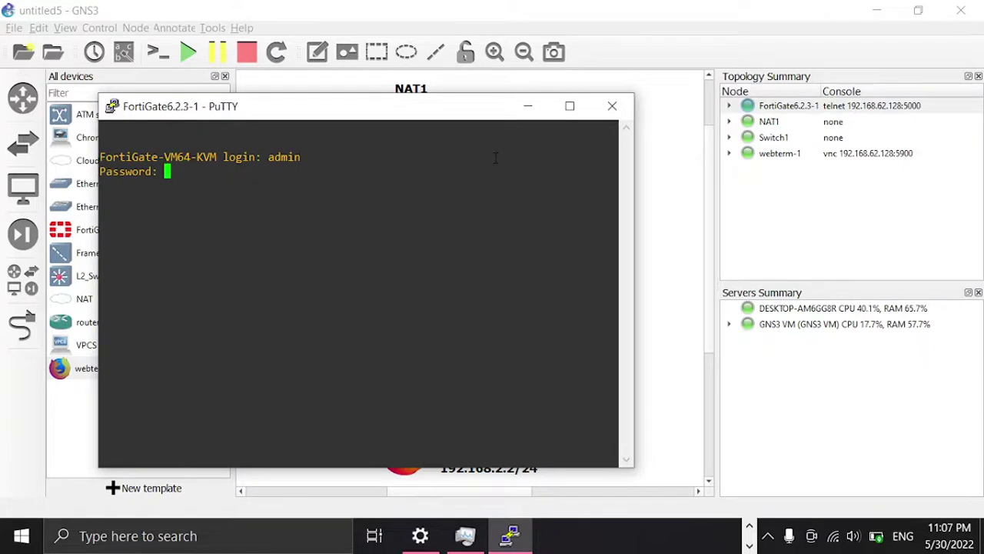
key(Return)
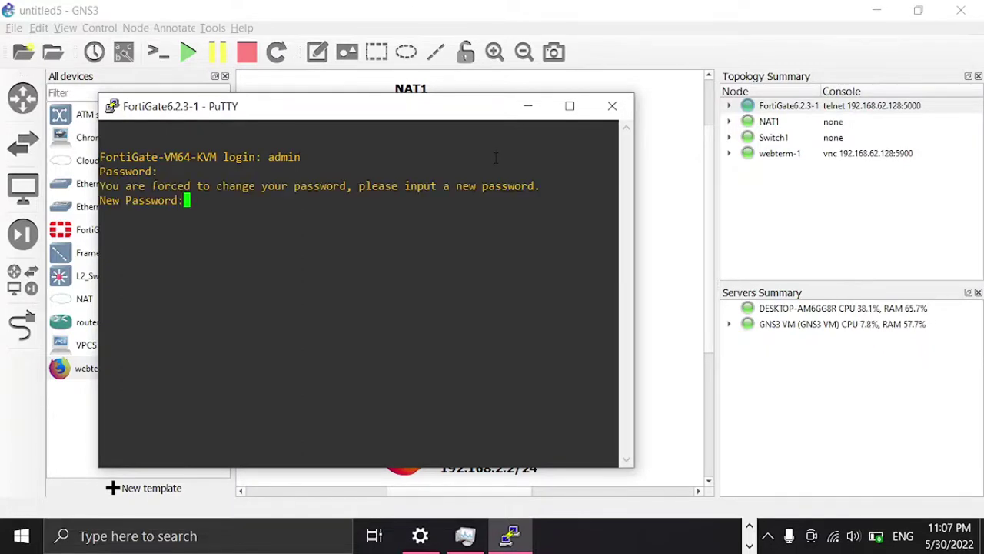
text(admin)
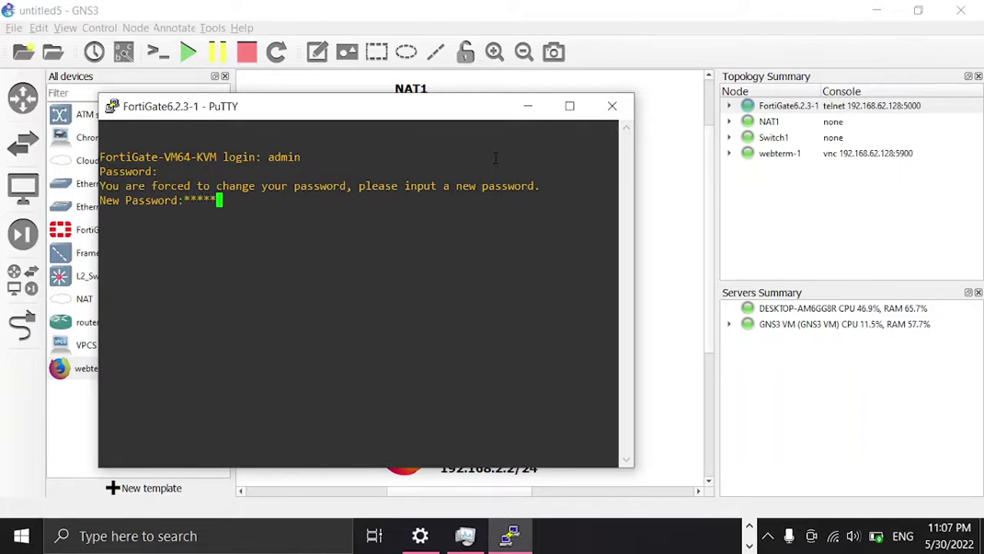
text(1234)
key(Return)
text(admin)
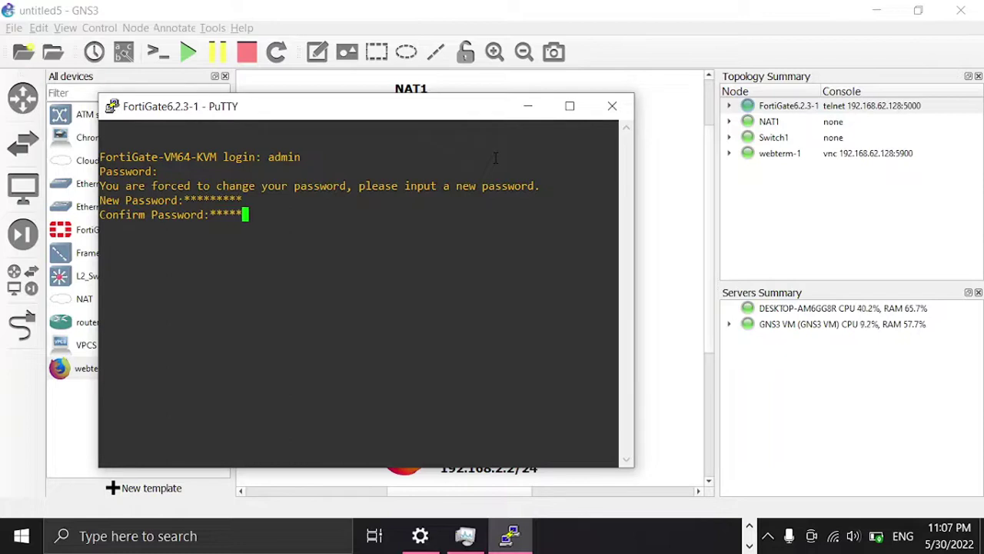
text(1234)
key(Return)
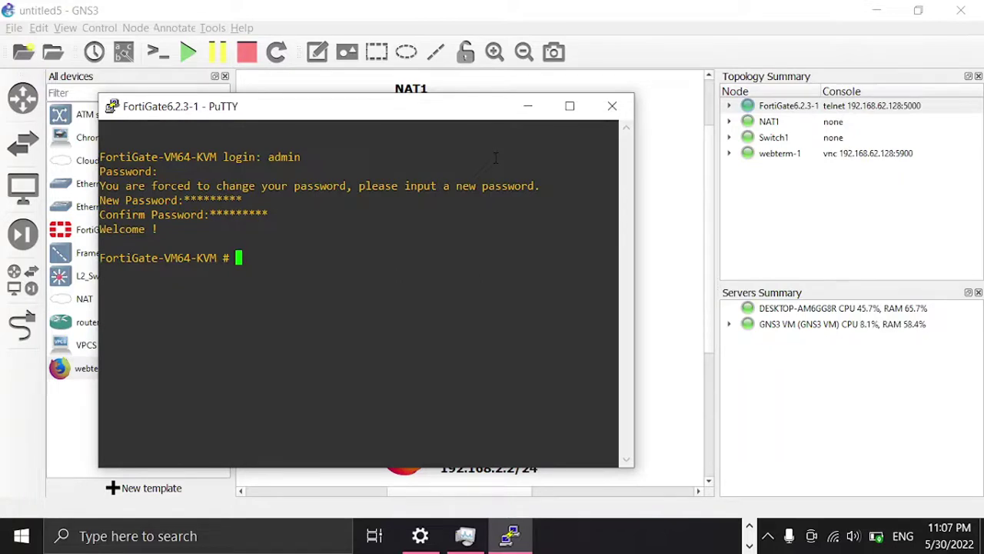
Step: Enter 'config system interface' and list the current interface configuration with 'show'
text(config system interface)
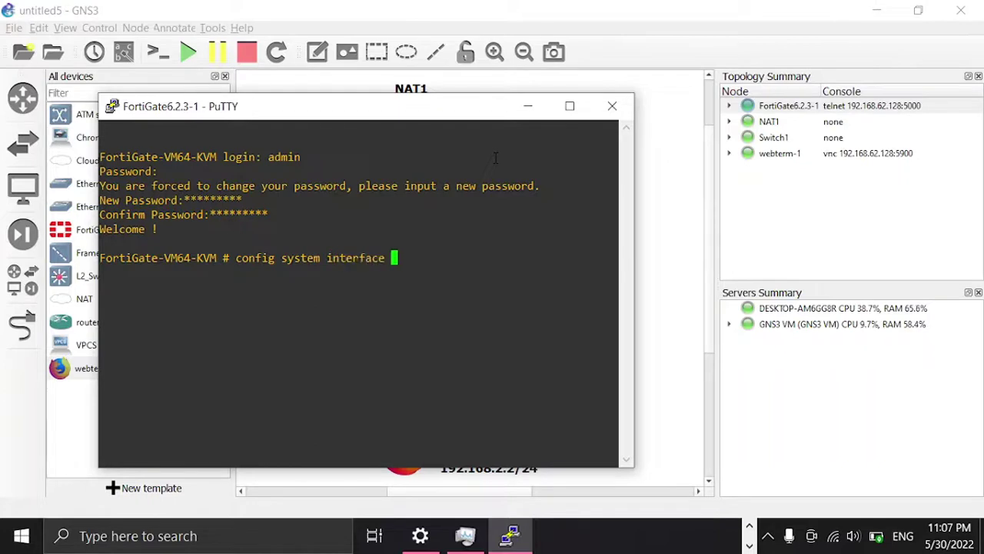
key(Return)
text(show)
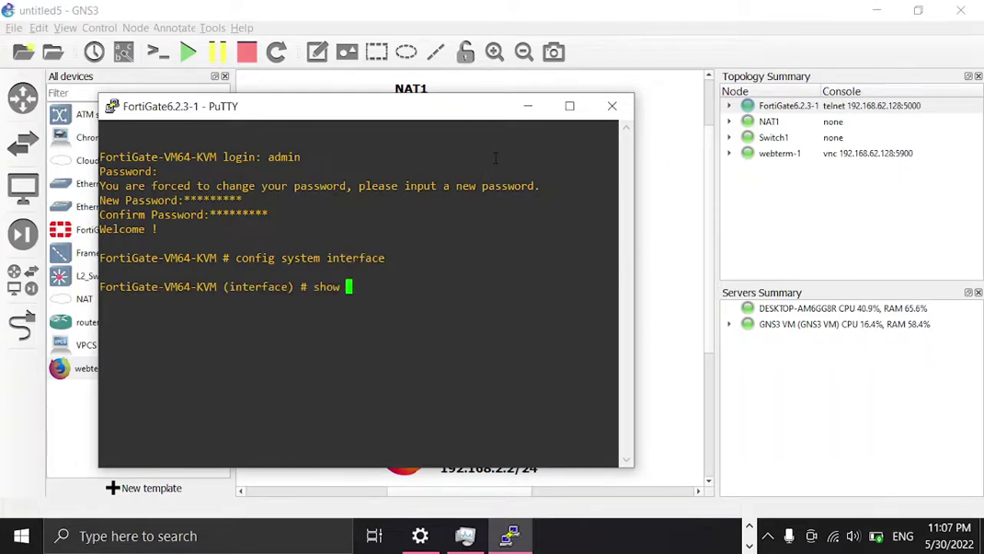
key(Return)
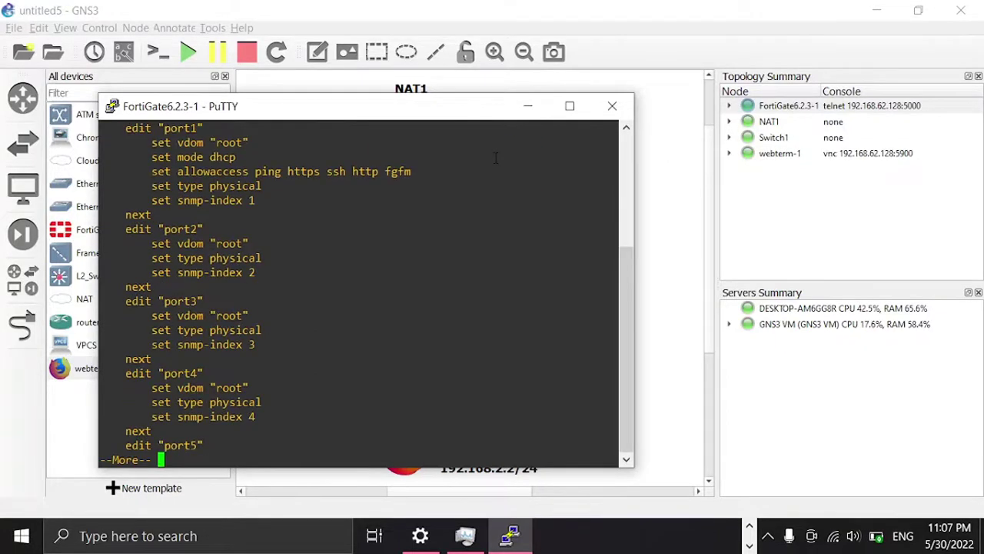
Step: Scroll through the listing and highlight the port1 DHCP block and the port2 block
scroll(400, 400, up, 4)
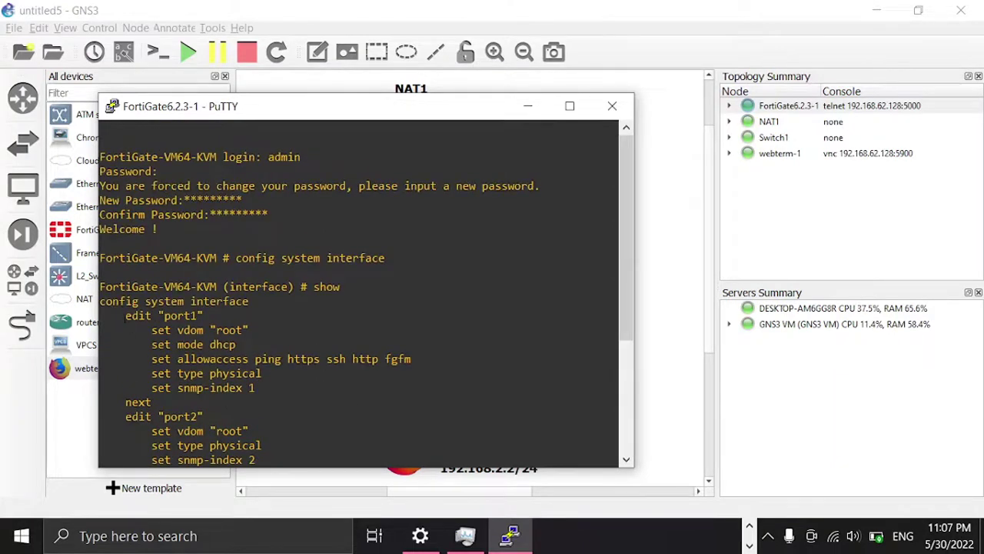
drag(119, 316, 268, 395)
drag(151, 344, 265, 346)
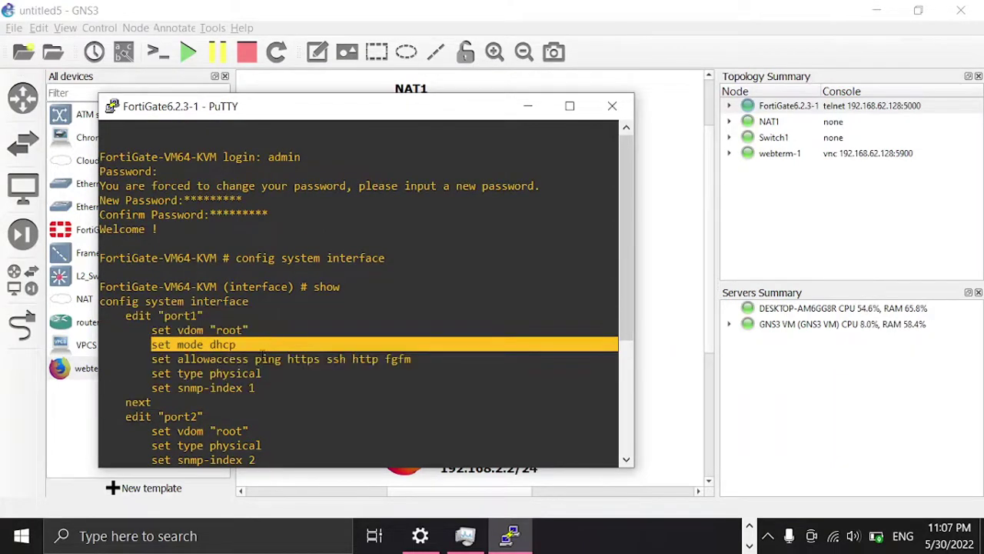
scroll(251, 286, down, 4)
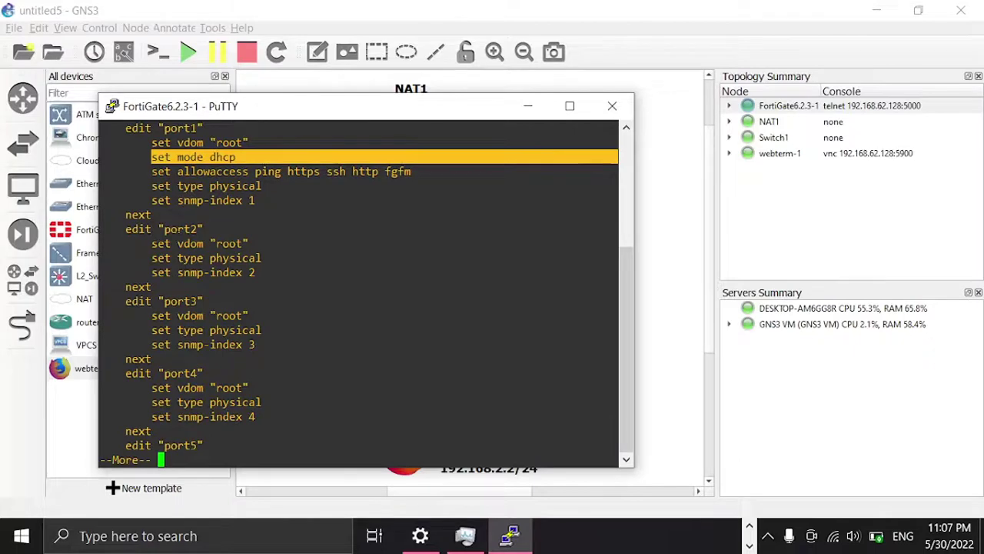
scroll(246, 329, up, 4)
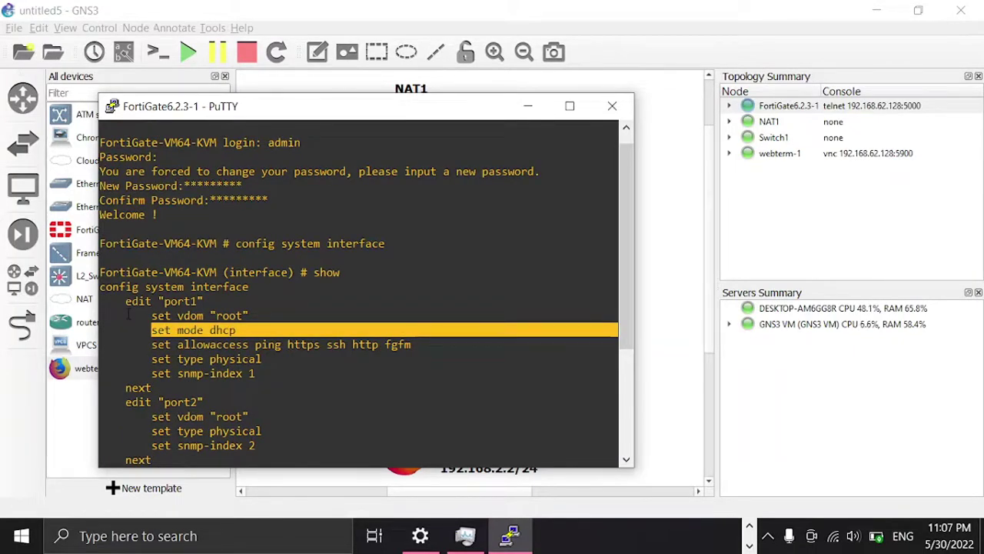
drag(125, 300, 205, 385)
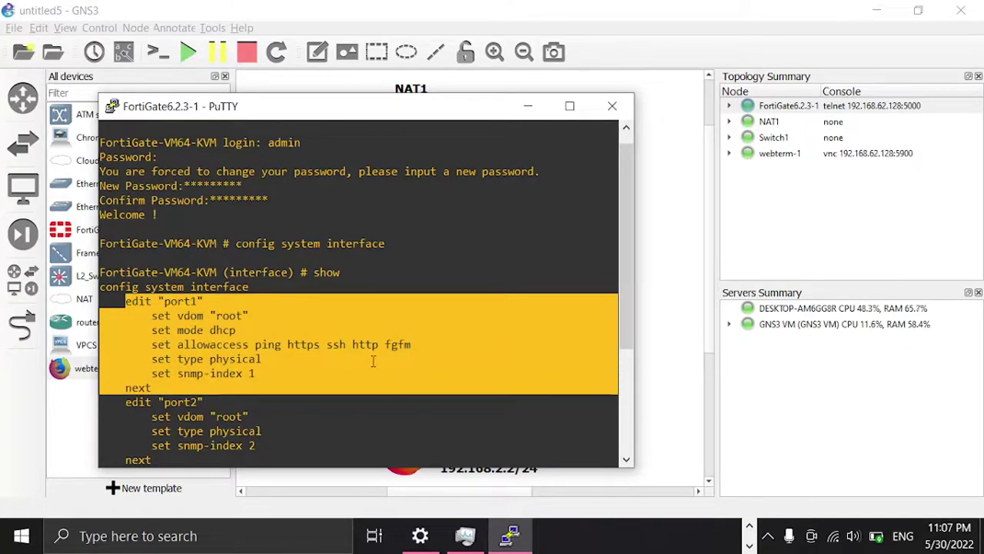
scroll(373, 362, down, 4)
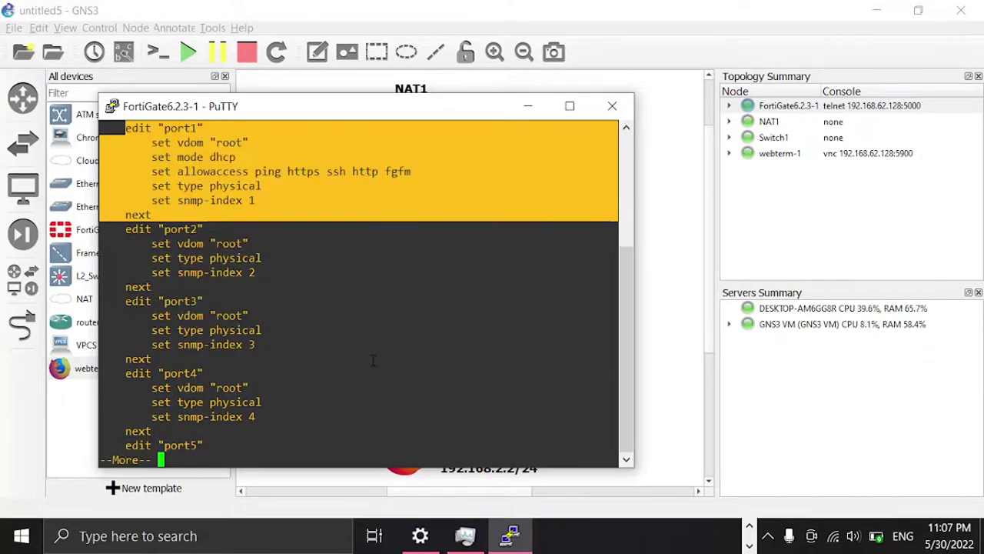
scroll(373, 359, up, 4)
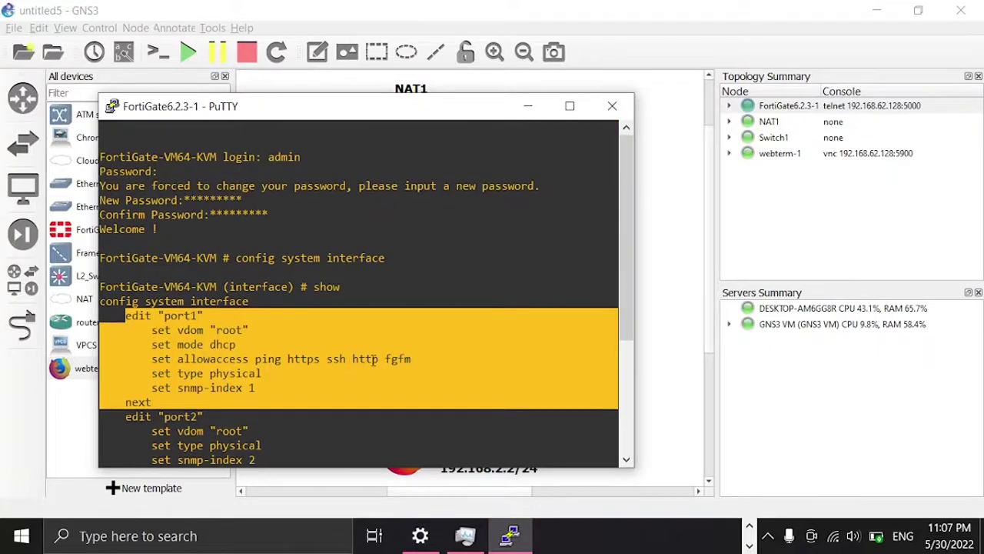
scroll(316, 343, down, 4)
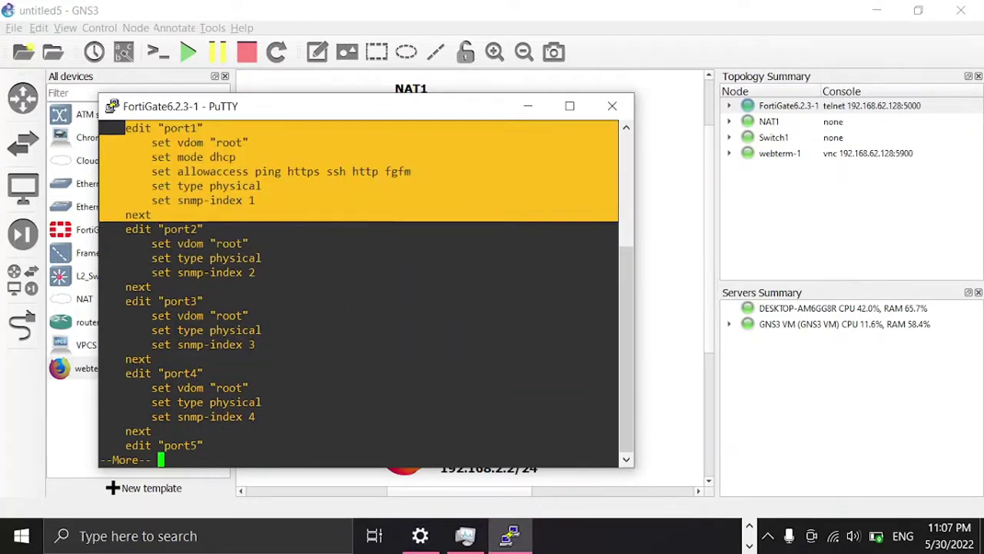
drag(119, 228, 280, 284)
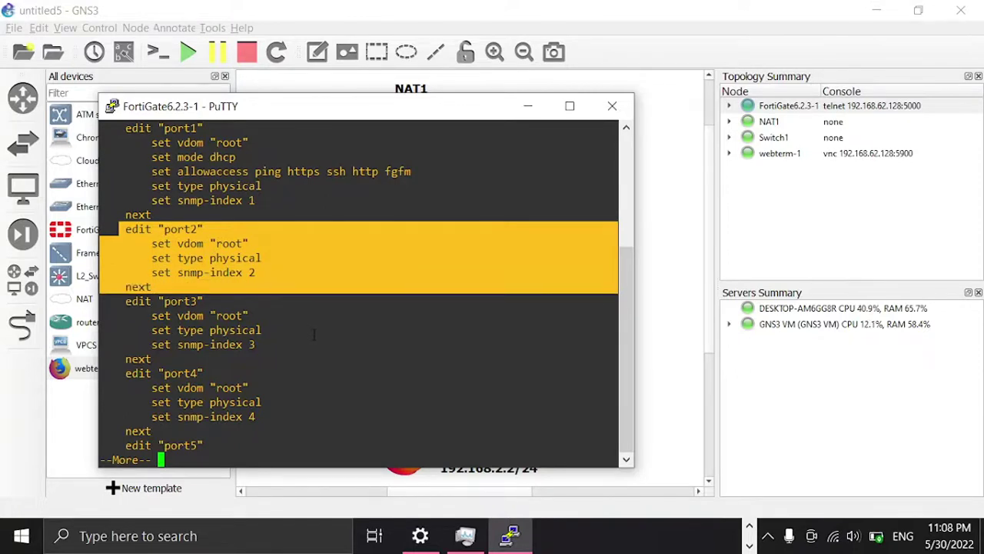
Step: Edit port2, review its settings, and set its IP to 192.168.2.254 255.255.255.0
text(q)
text(edit )
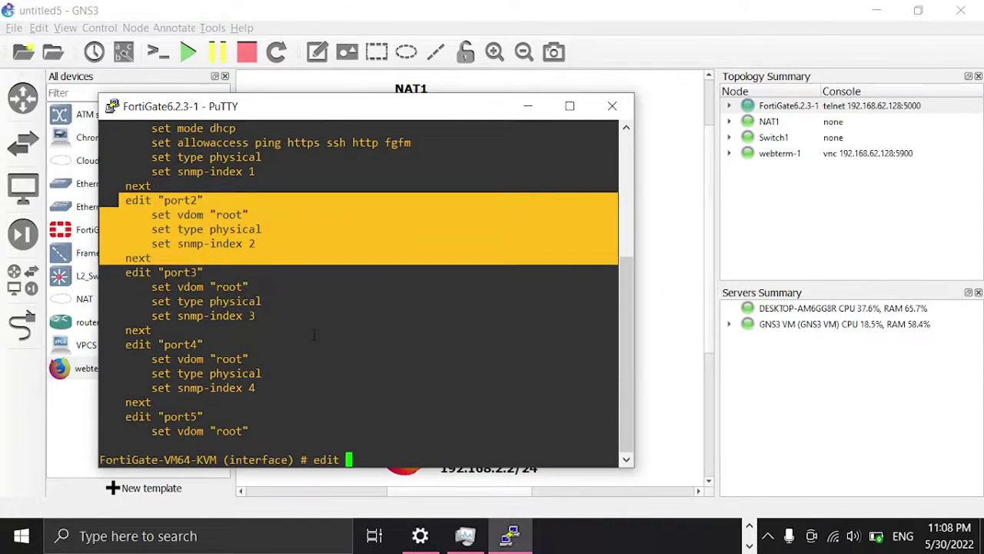
text(port2)
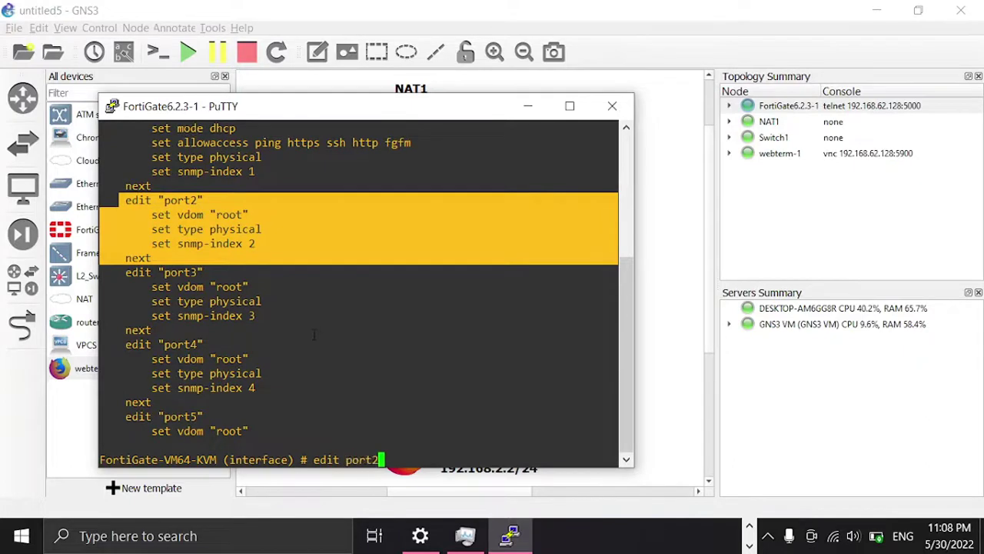
key(Return)
text(sh)
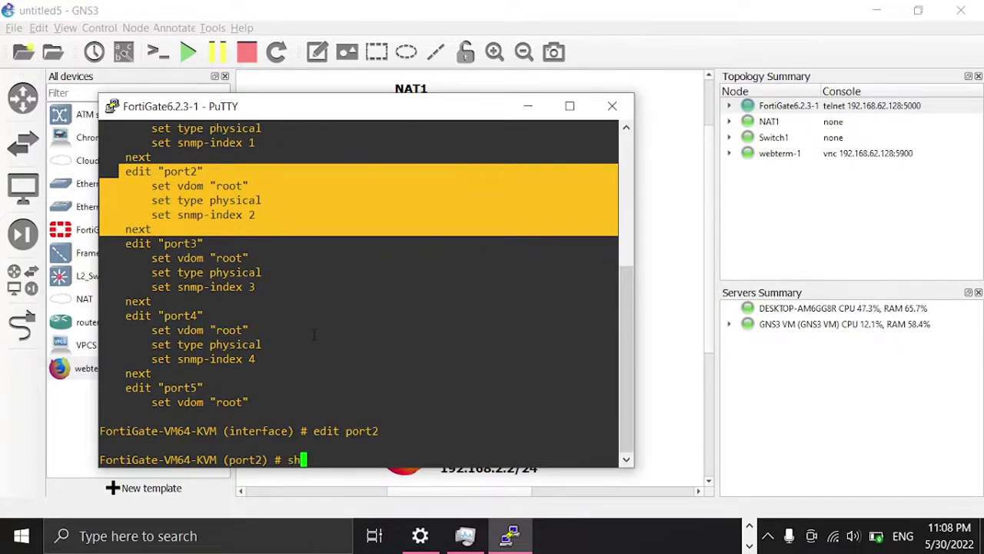
text(ow)
key(Return)
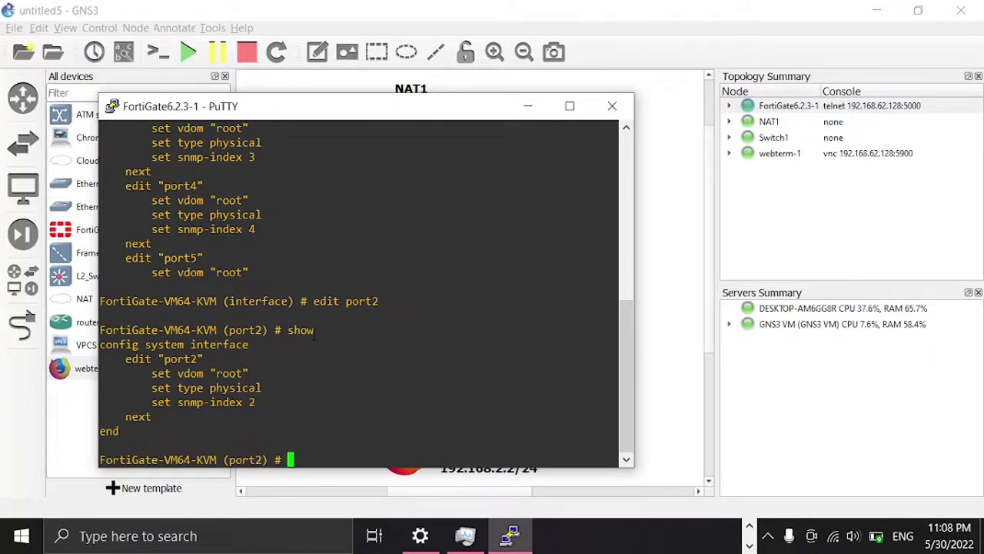
text(sey)
key(BackSpace)
text(t )
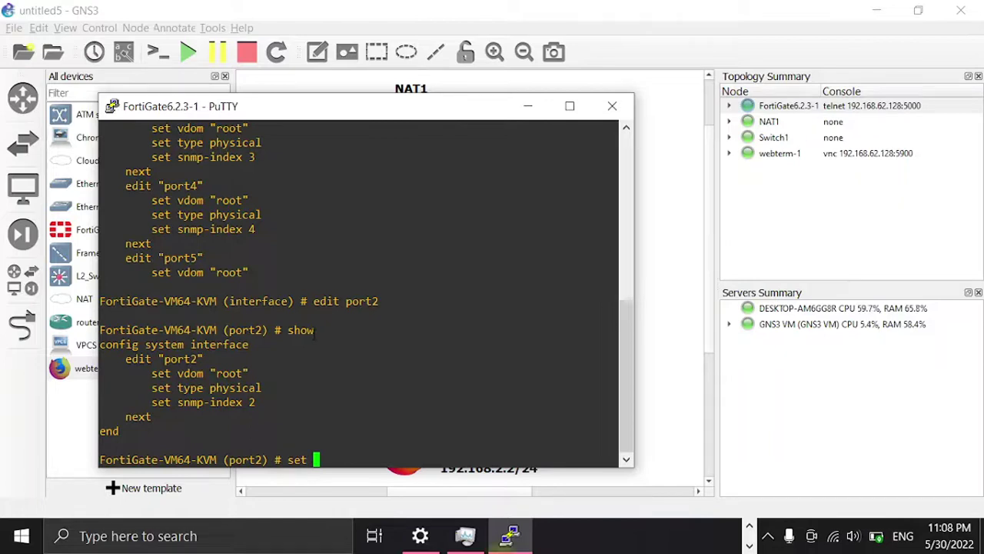
text(ip )
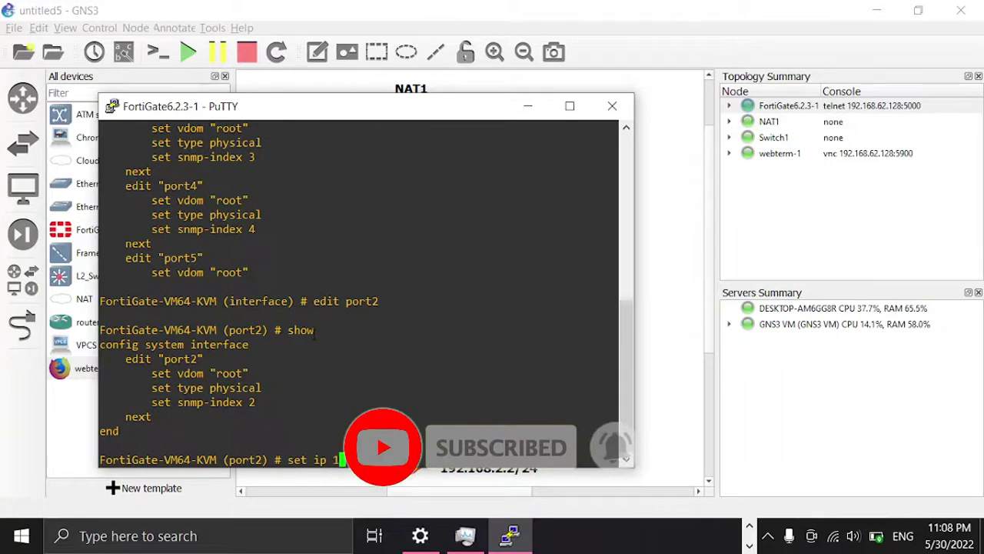
text(192.168.2.254 )
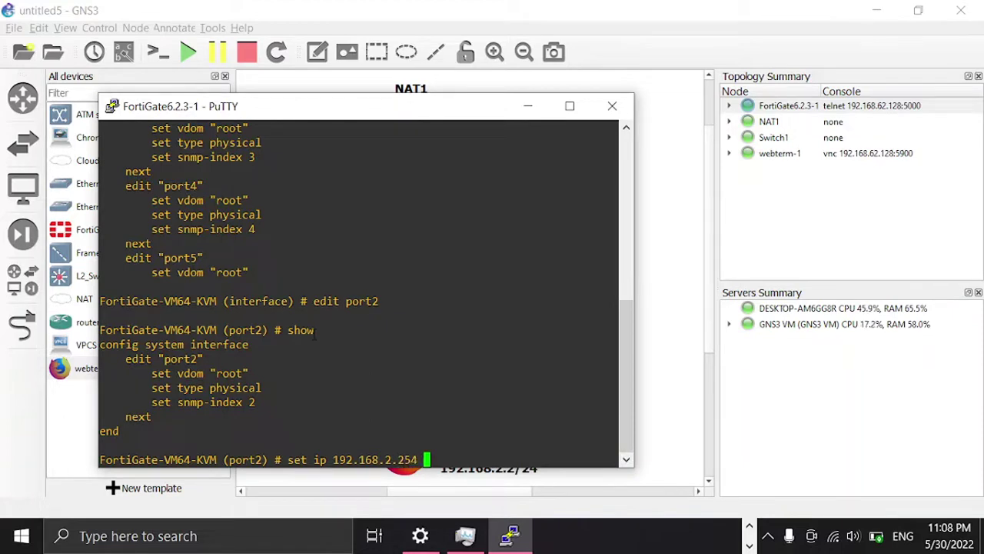
text(255.2)
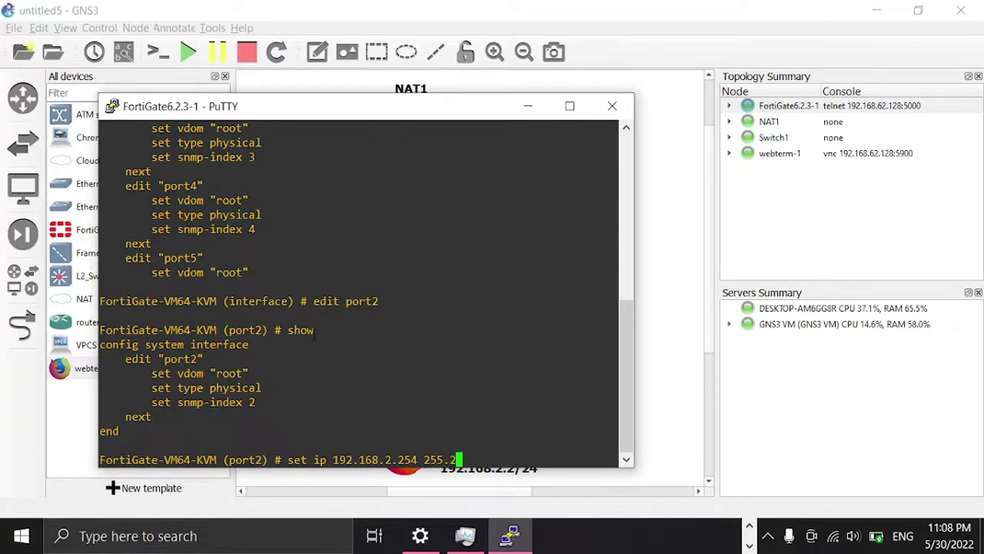
text(66.255.0)
key(Return)
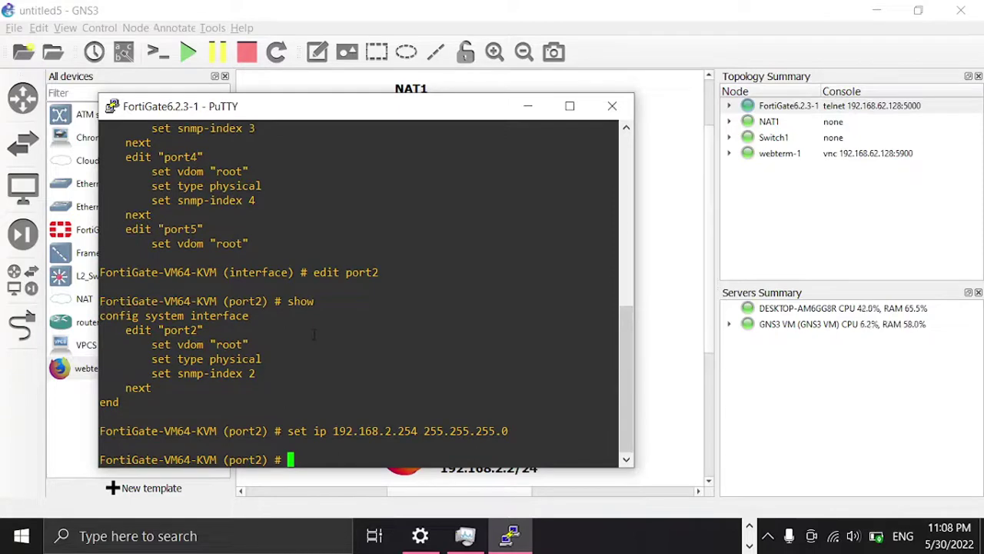
Step: Allow ping and http access on port2 and commit with 'end'
text(set allowaccess )
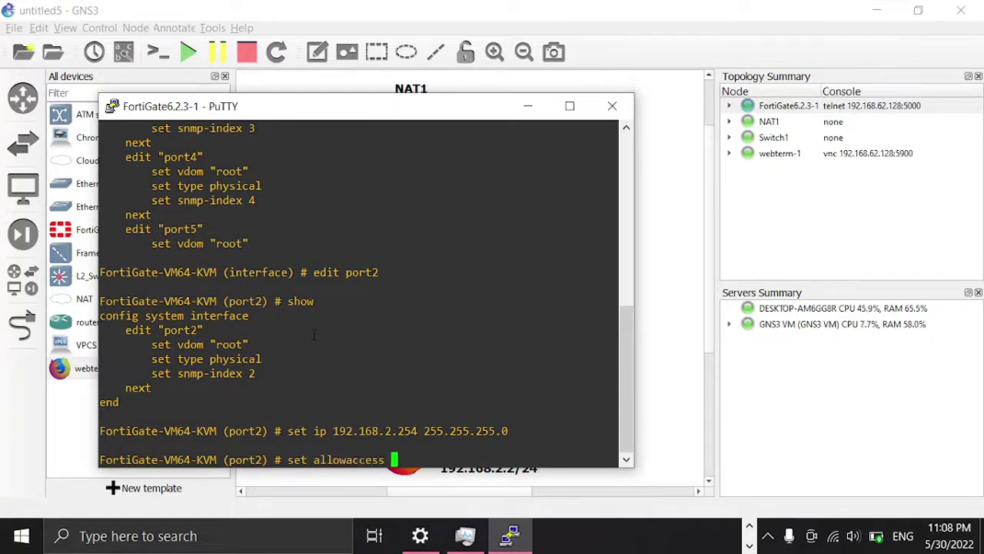
text(ping )
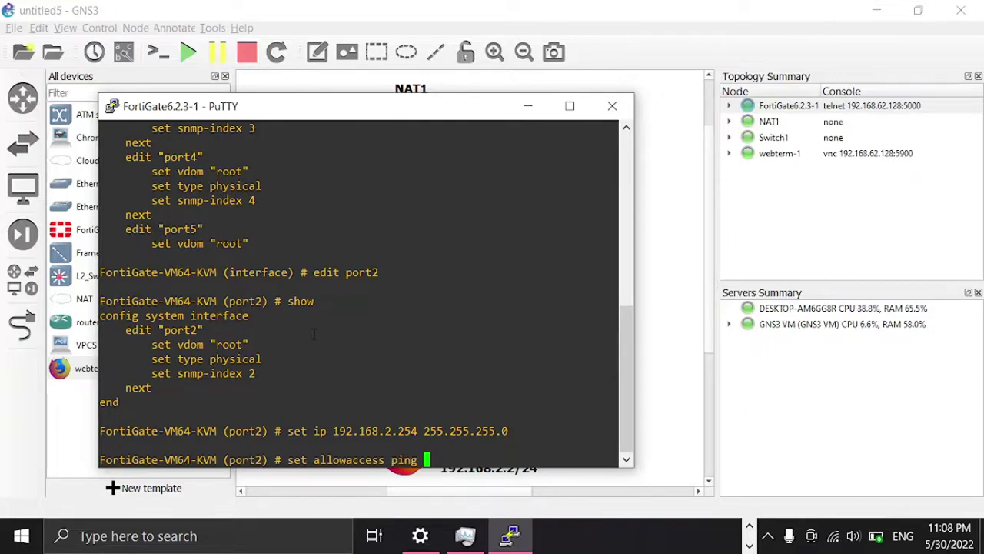
text(http)
key(Return)
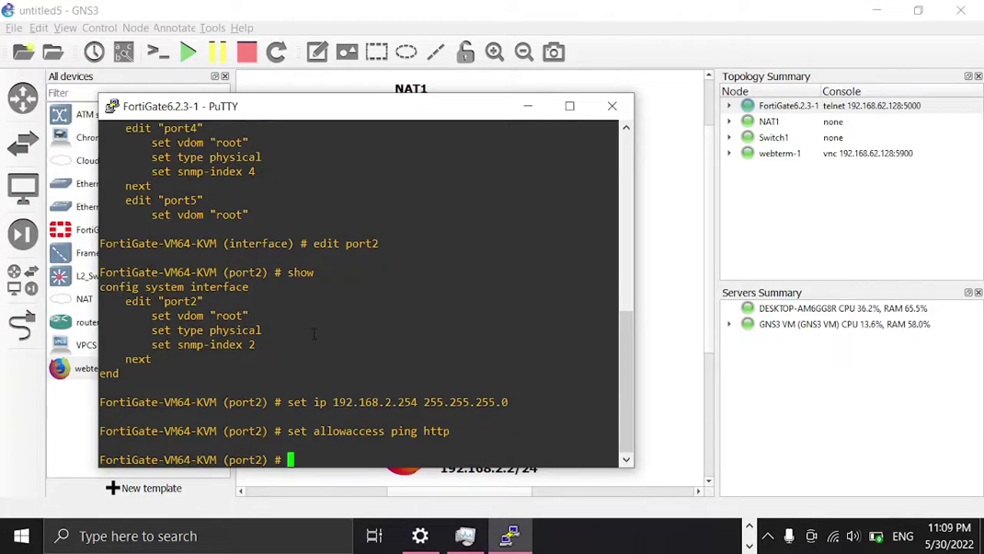
text(end)
key(Return)
key(Return)
key(Return)
key(Return)
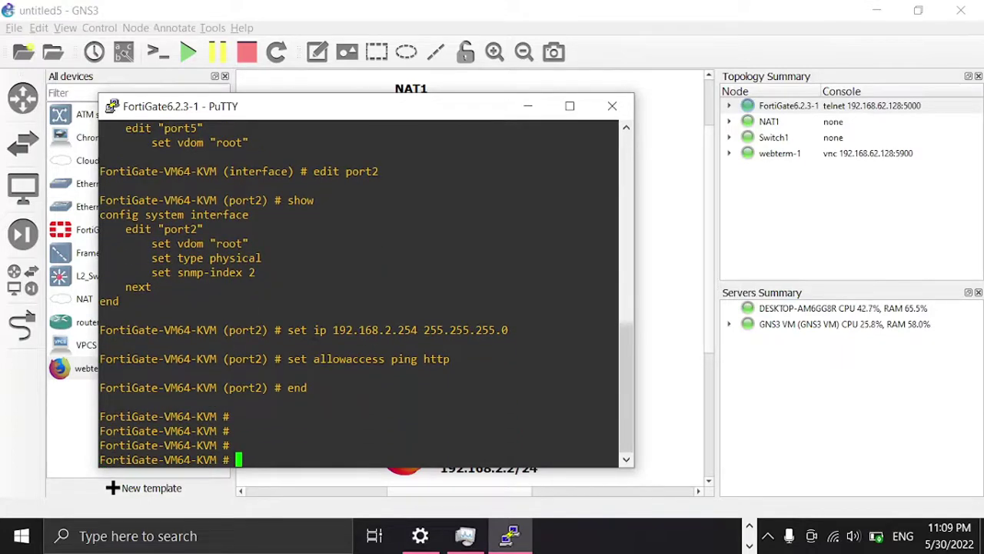
Step: Minimize the FortiGate console and open webterm-1's network configuration editor
click(529, 109)
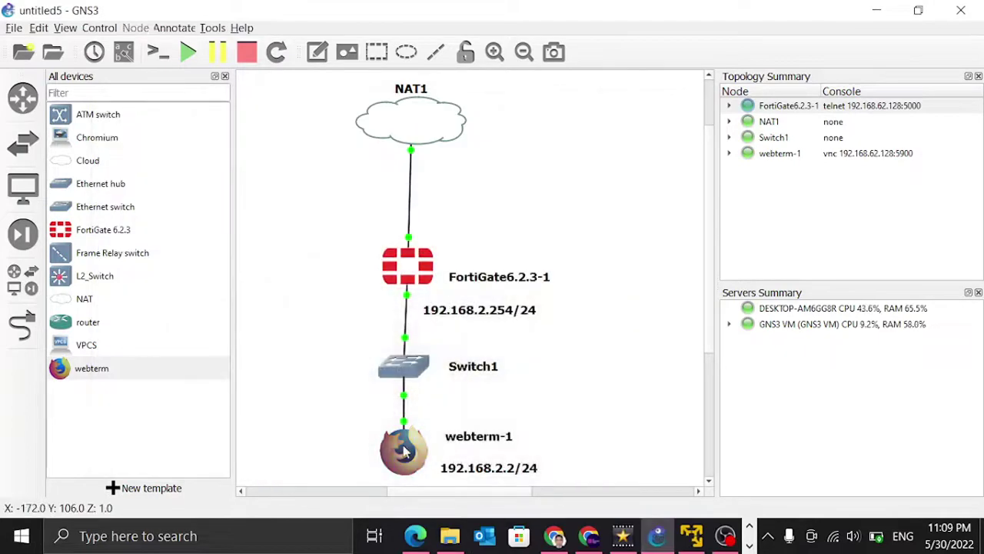
right_click(404, 455)
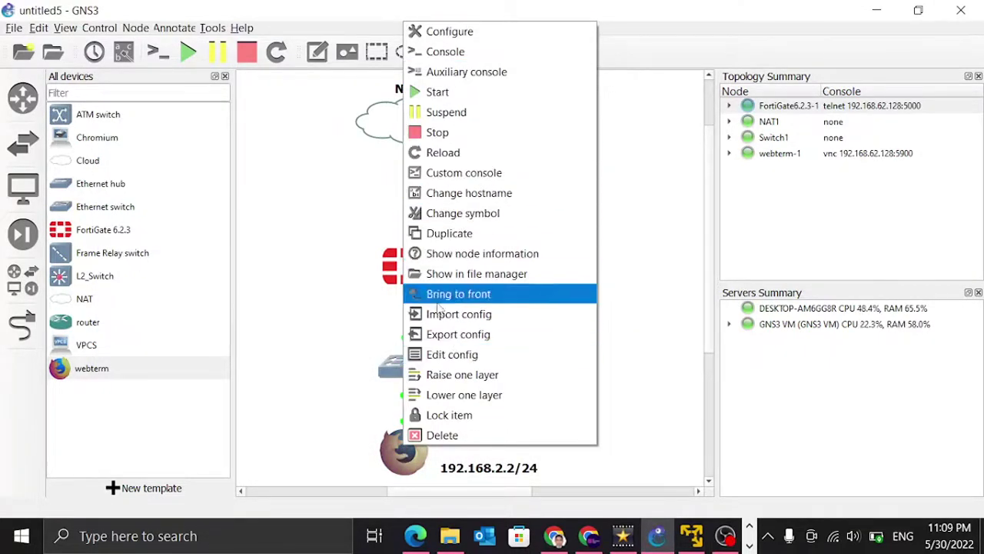
click(443, 355)
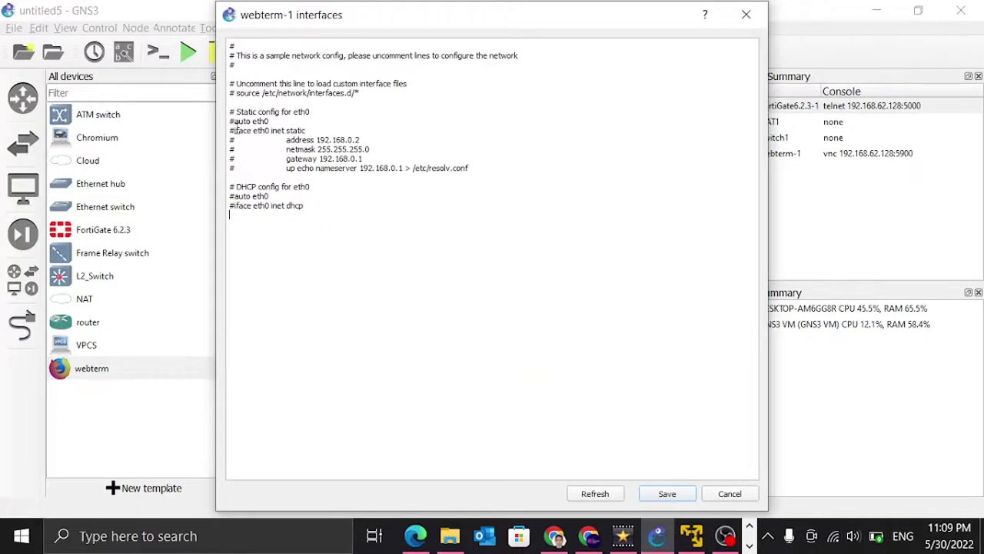
Step: Uncomment the static eth0 lines: auto, iface, address, netmask, gateway and nameserver
key(BackSpace)
key(BackSpace)
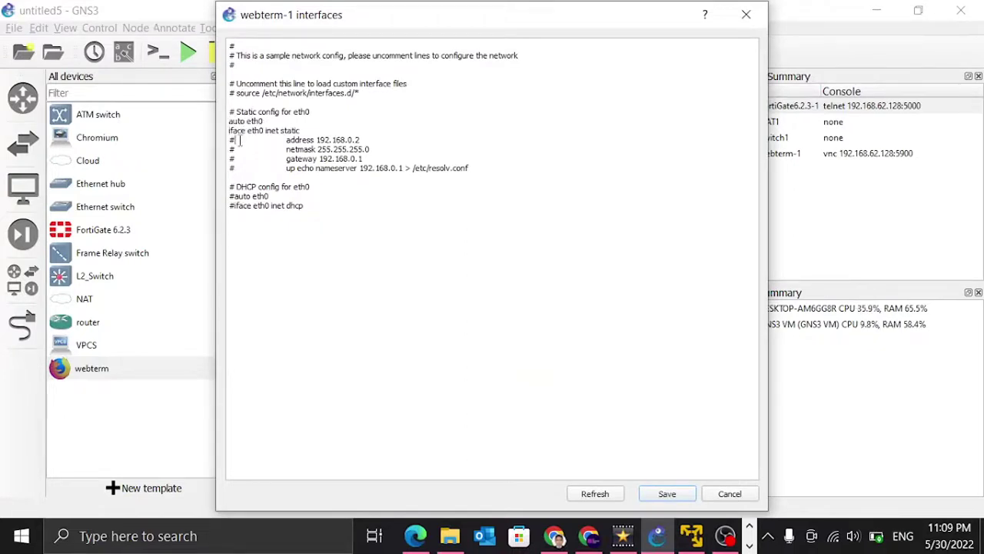
click(235, 140)
key(BackSpace)
click(235, 149)
key(BackSpace)
click(235, 158)
key(BackSpace)
click(235, 168)
key(BackSpace)
click(350, 140)
Step: Change the address to 192.168.2.2, gateway to 192.168.2.254, and nameserver to 8.8.8.8
key(BackSpace)
text(2)
click(355, 158)
key(BackSpace)
text(2)
double_click(360, 159)
drag(359, 169, 406, 169)
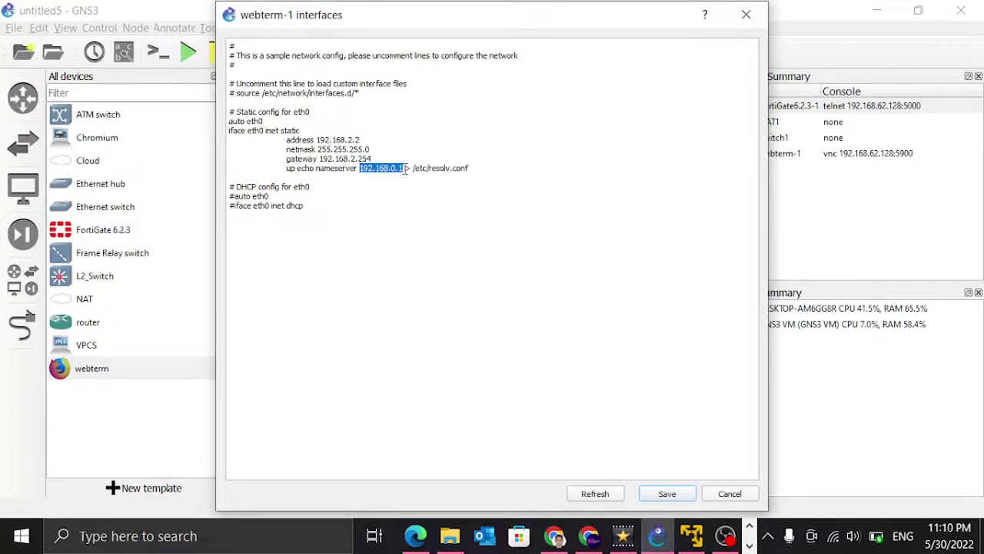
text(8)
text(.8.8)
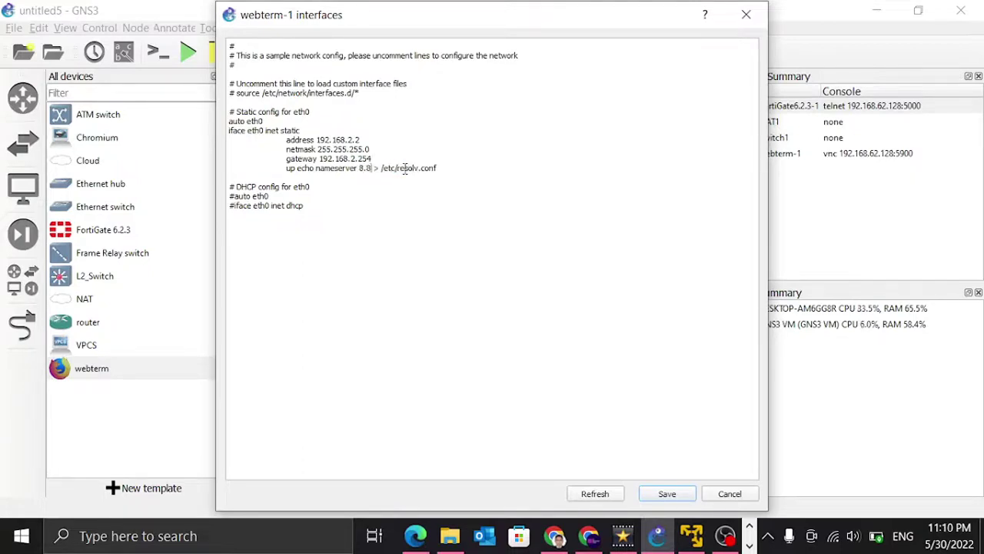
text(.8)
Step: Save webterm-1's network config, then stop and restart the node to apply it
key(Escape)
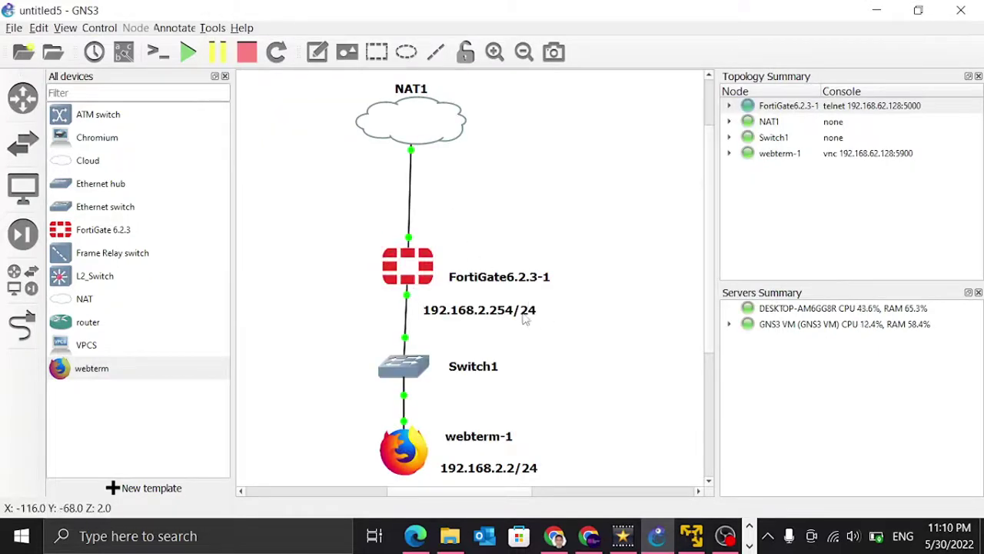
right_click(501, 317)
click(558, 253)
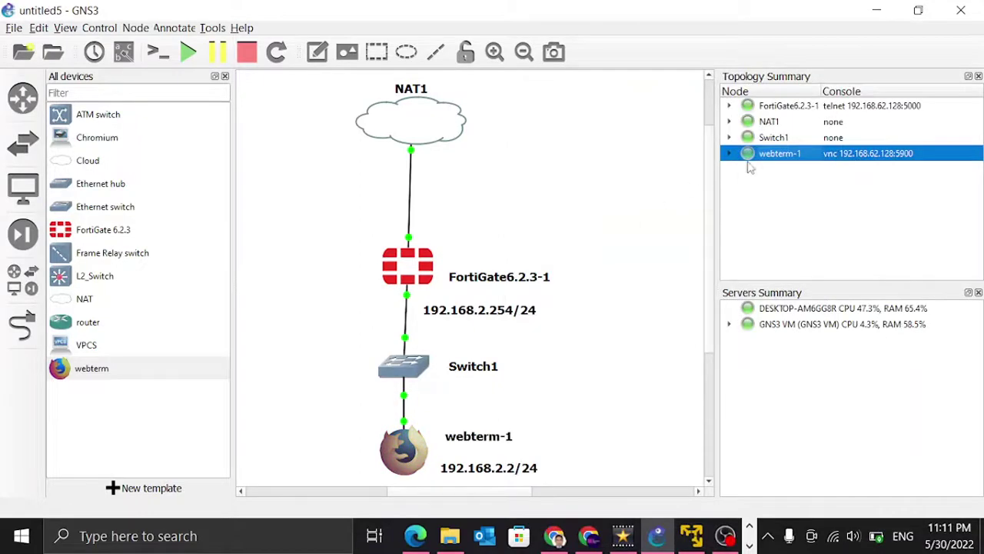
right_click(777, 157)
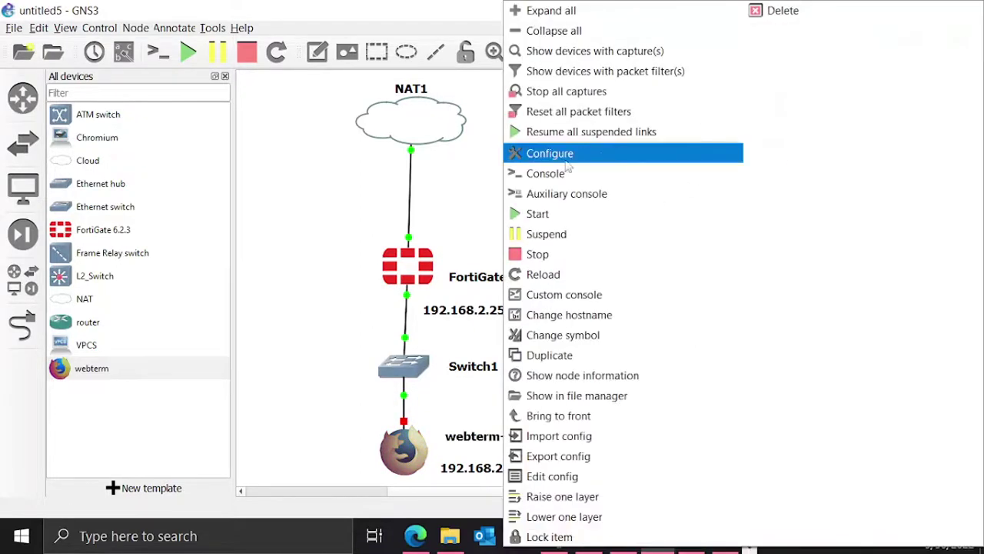
click(543, 215)
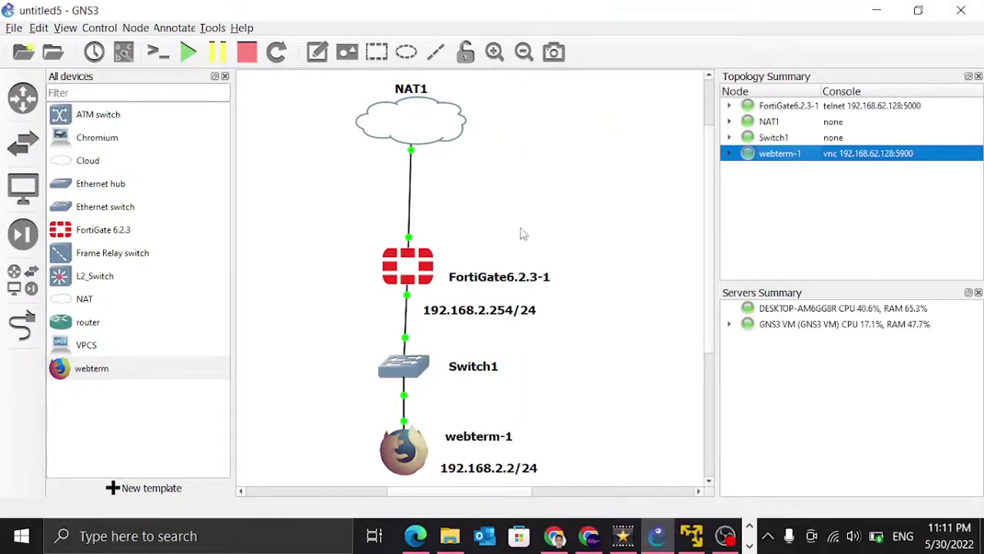
right_click(413, 446)
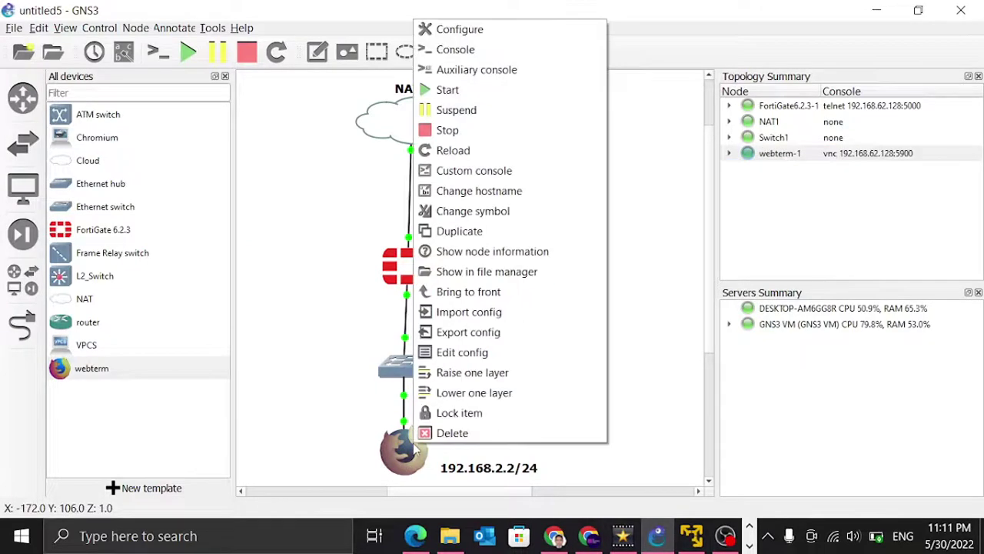
Step: On webterm-1's desktop, open a terminal and ping 192.168.2.254, stopping with Ctrl+C
click(438, 51)
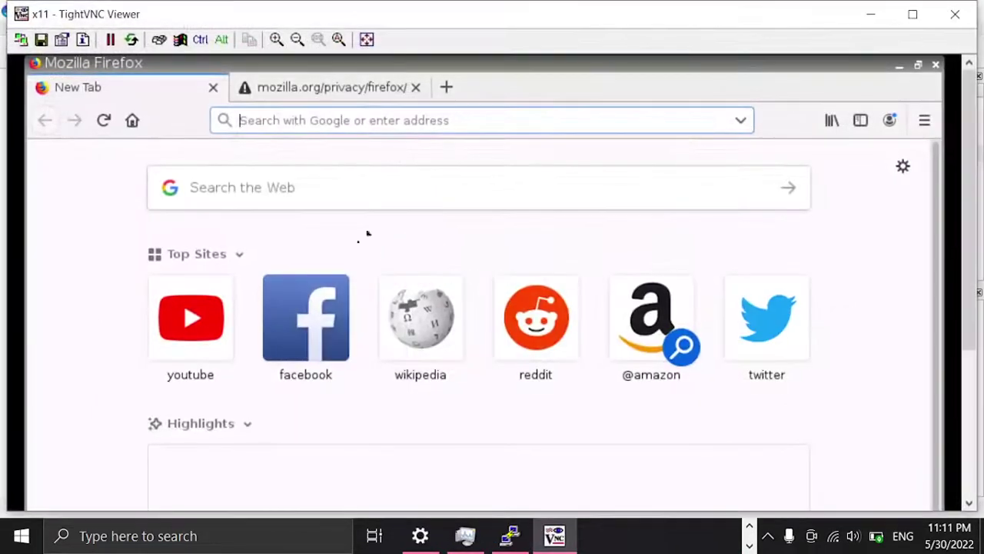
click(896, 68)
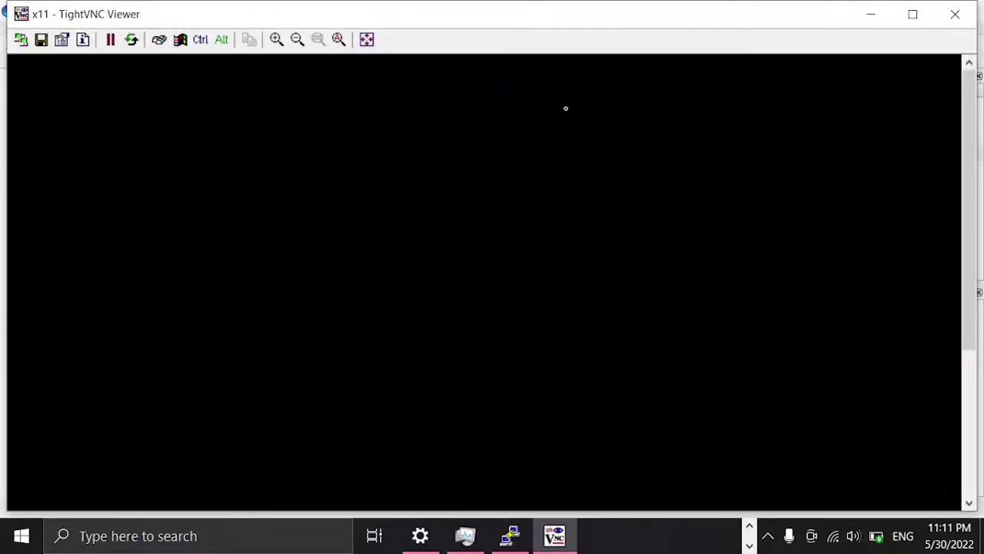
right_click(421, 134)
click(431, 137)
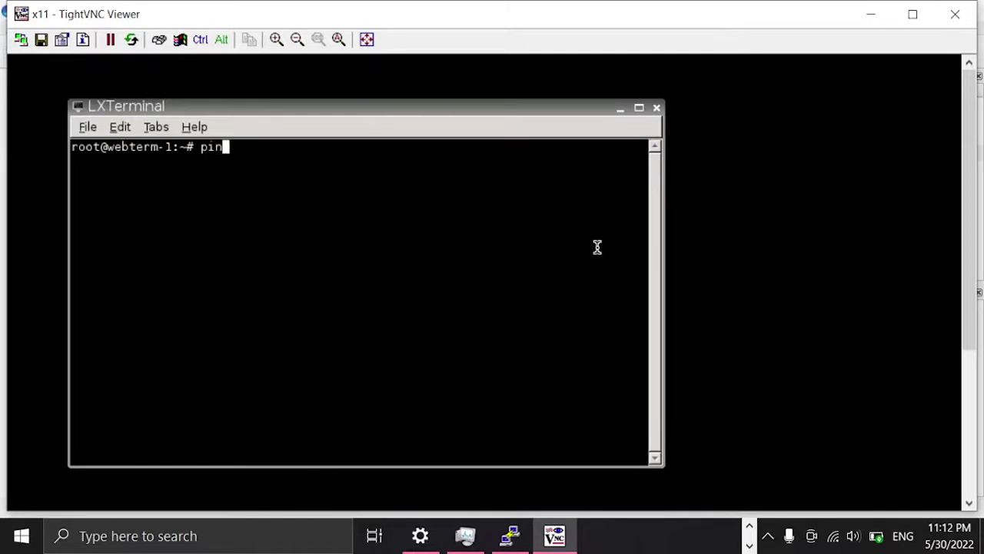
text(ping 192.168)
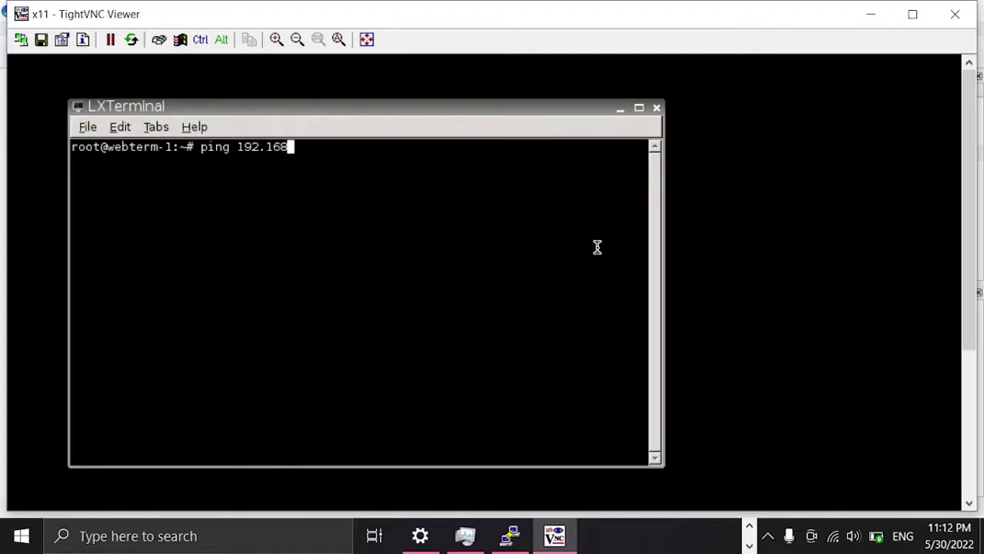
text(.2.254)
key(Return)
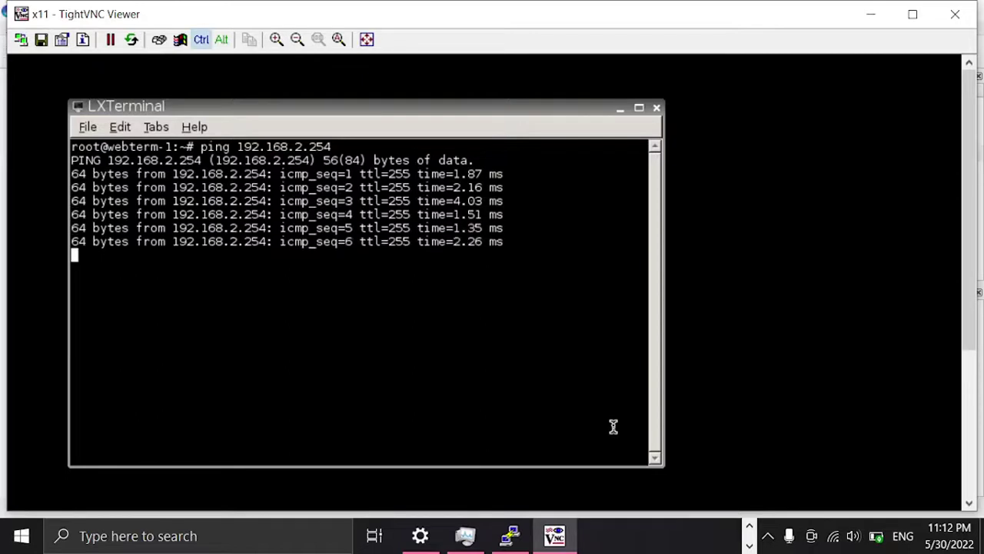
key(ctrl+c)
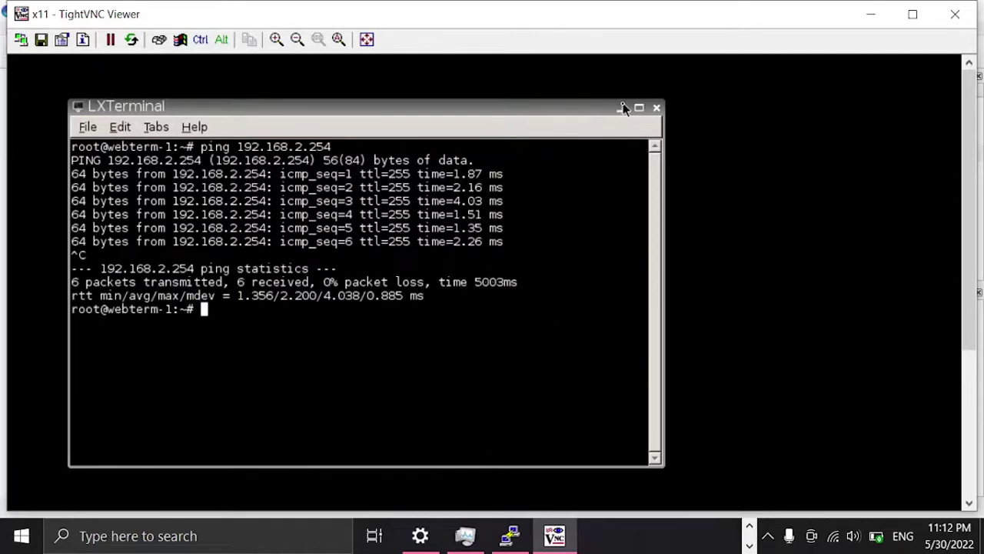
click(623, 108)
mouse_move(492, 496)
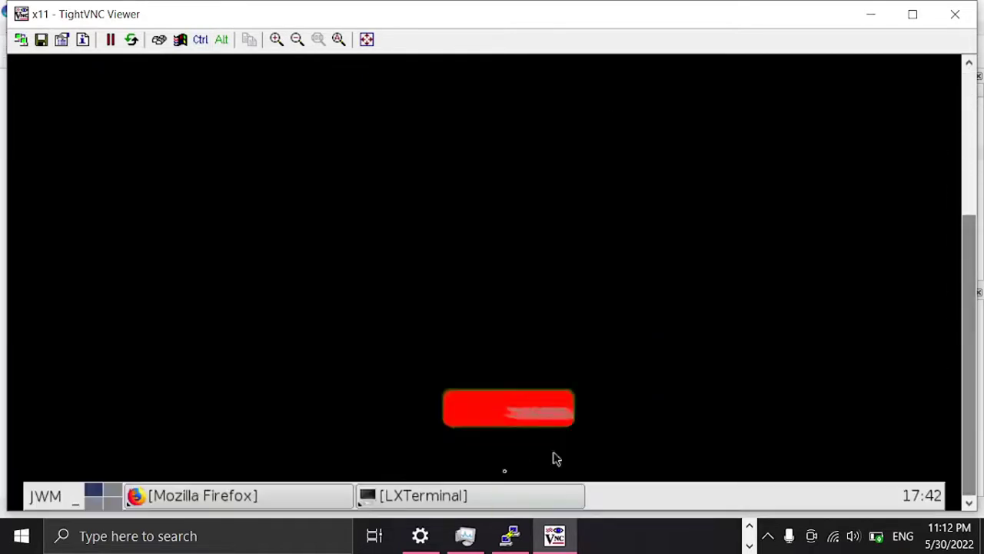
click(259, 505)
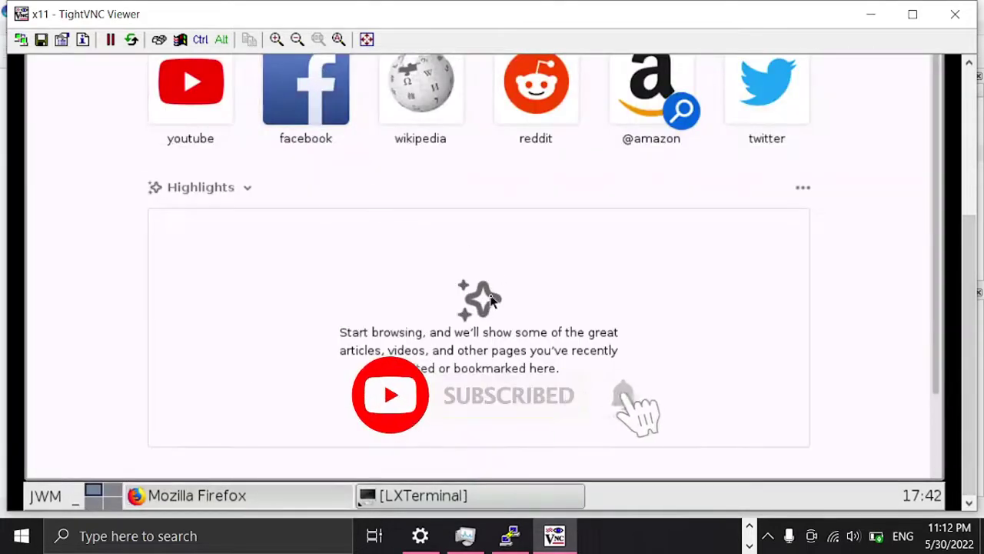
click(967, 132)
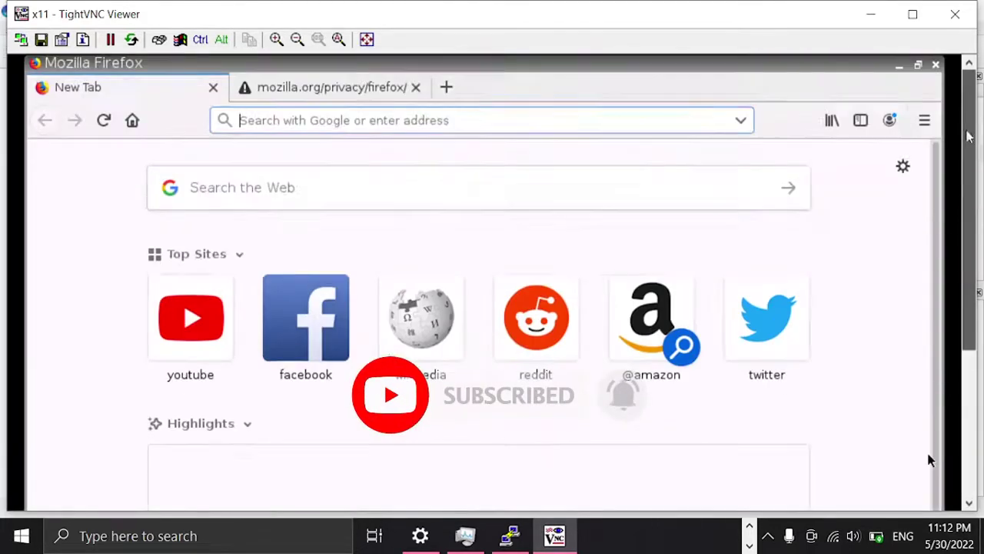
click(280, 119)
text(http:)
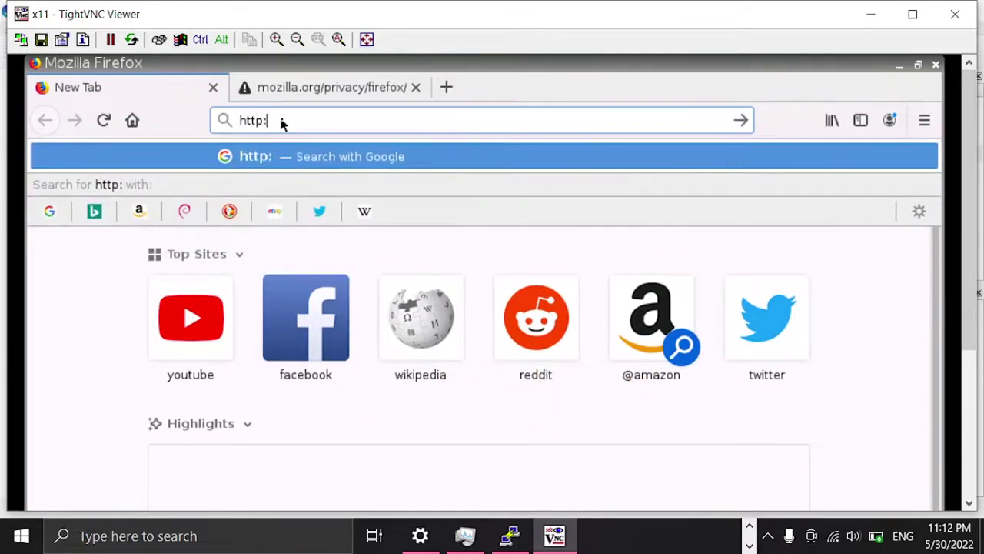
text(//19)
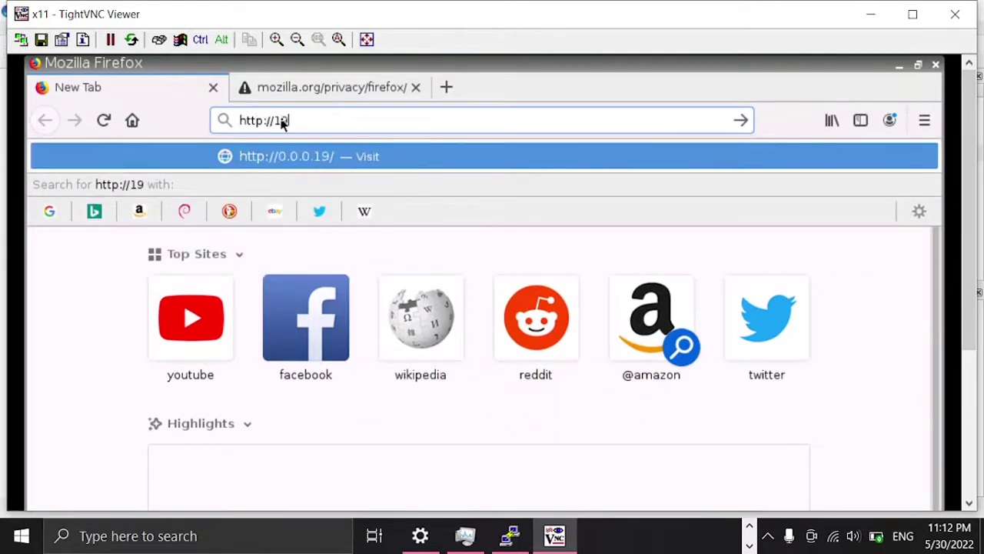
text(2.168.2.254)
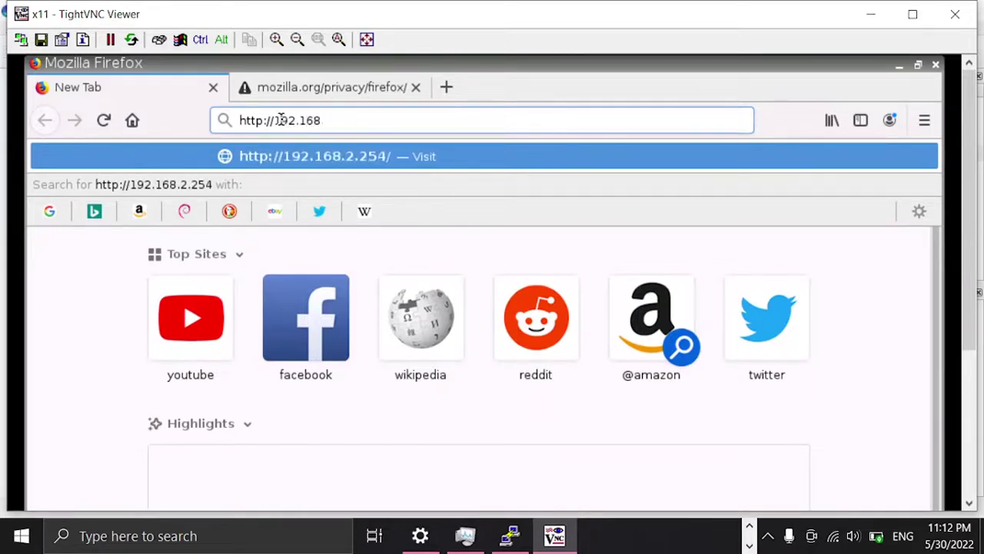
key(Return)
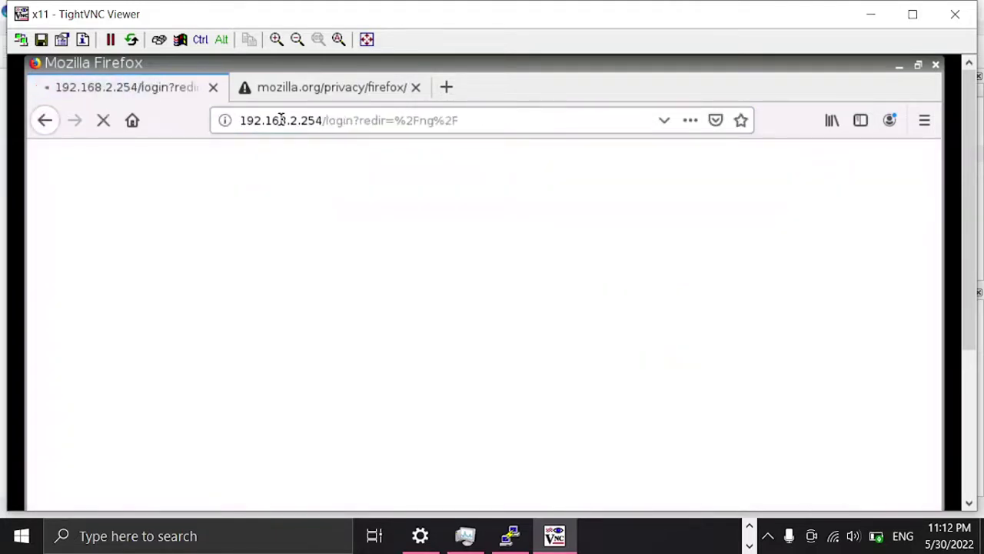
Step: Log in to the FortiGate web GUI as admin, save the login, and choose Later on setup
click(918, 66)
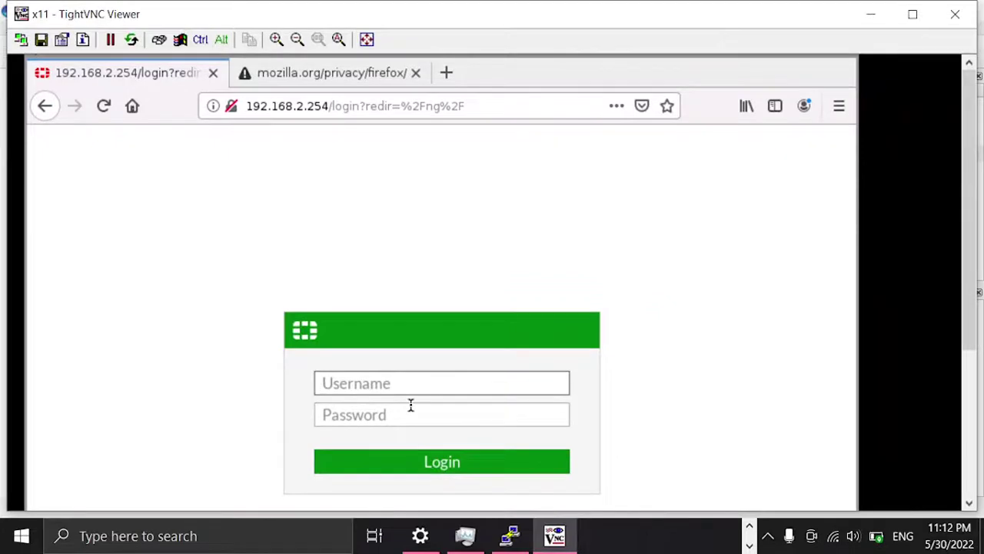
text(admin)
key(Tab)
text(•••••)
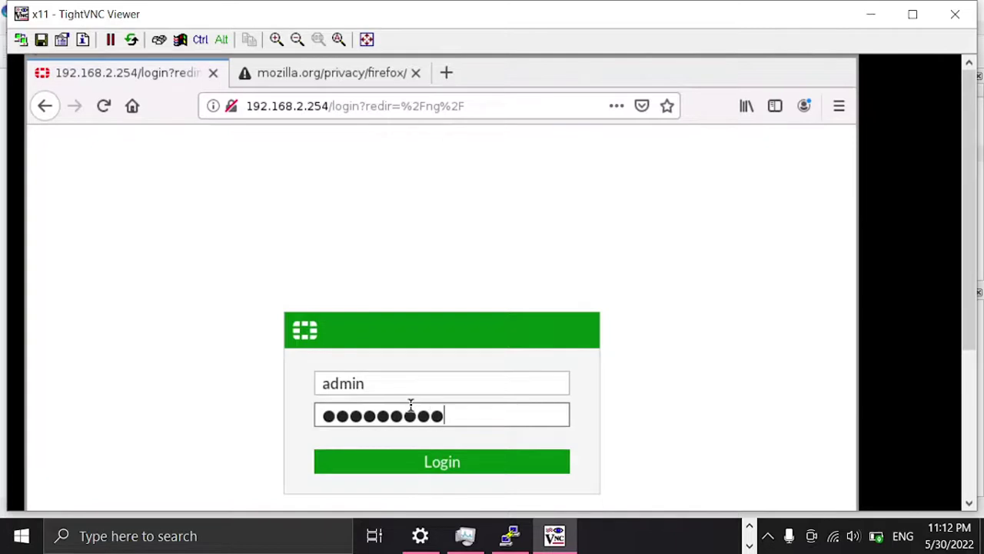
click(464, 466)
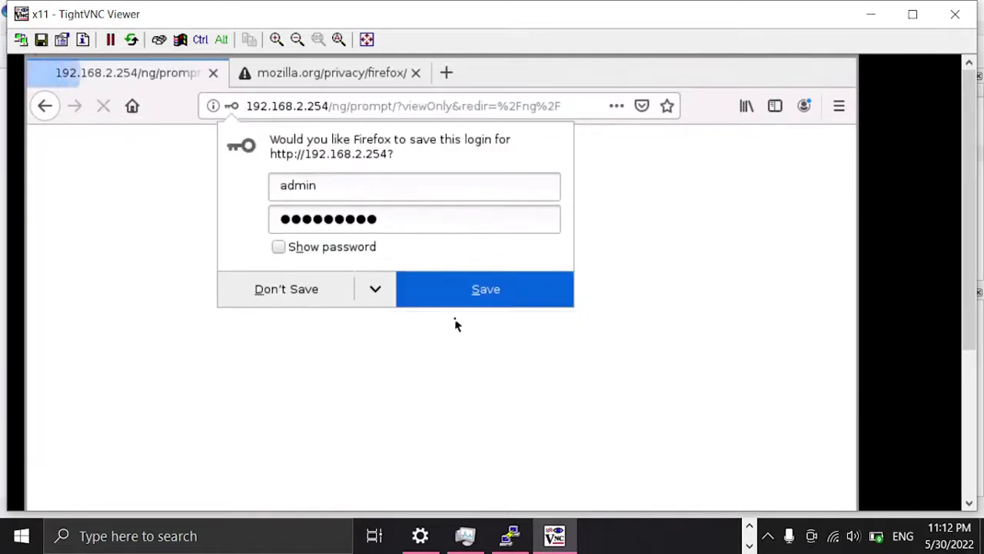
click(455, 280)
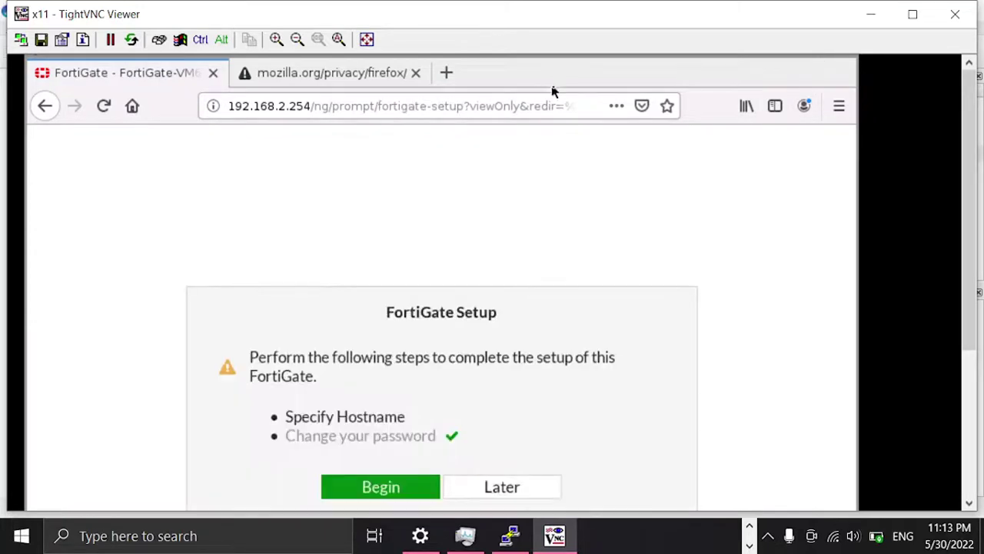
drag(969, 185, 968, 226)
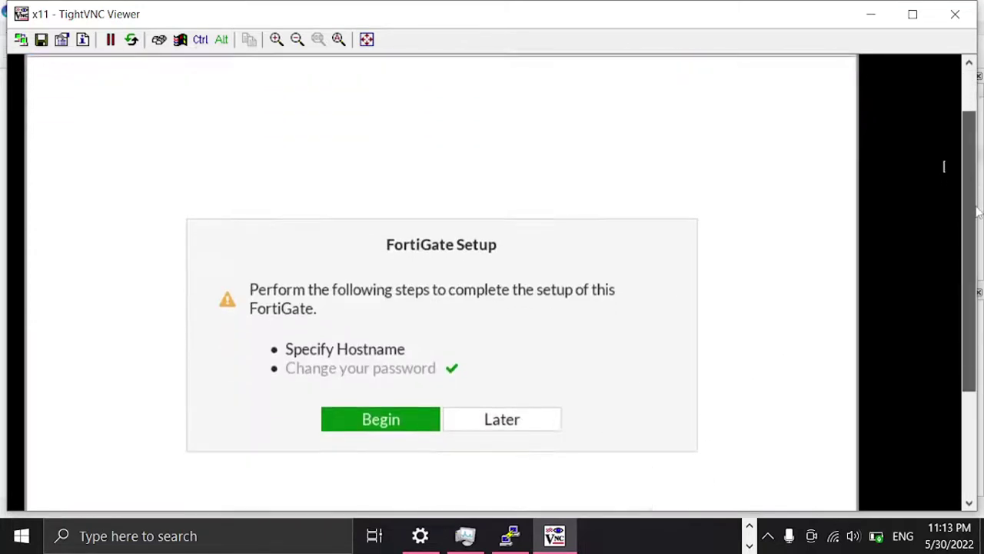
click(500, 423)
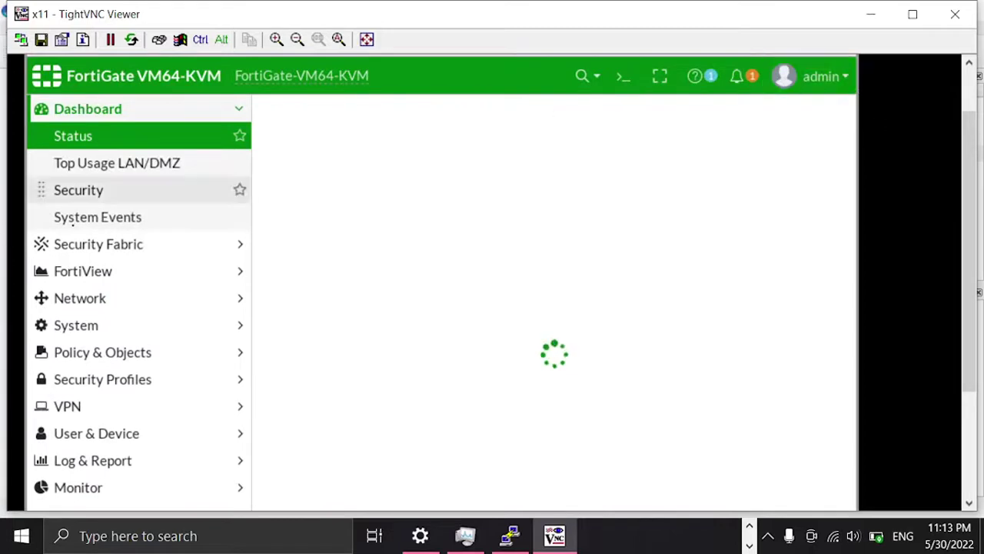
Step: View Security Fabric's Physical Topology, Logical Topology and Security Rating, ending on Fabric Connectors
click(848, 78)
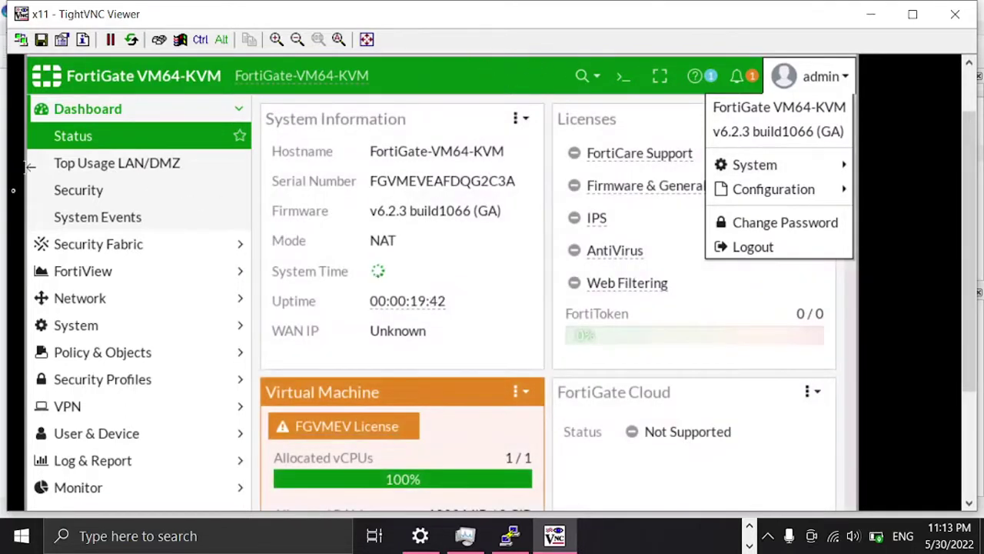
click(550, 218)
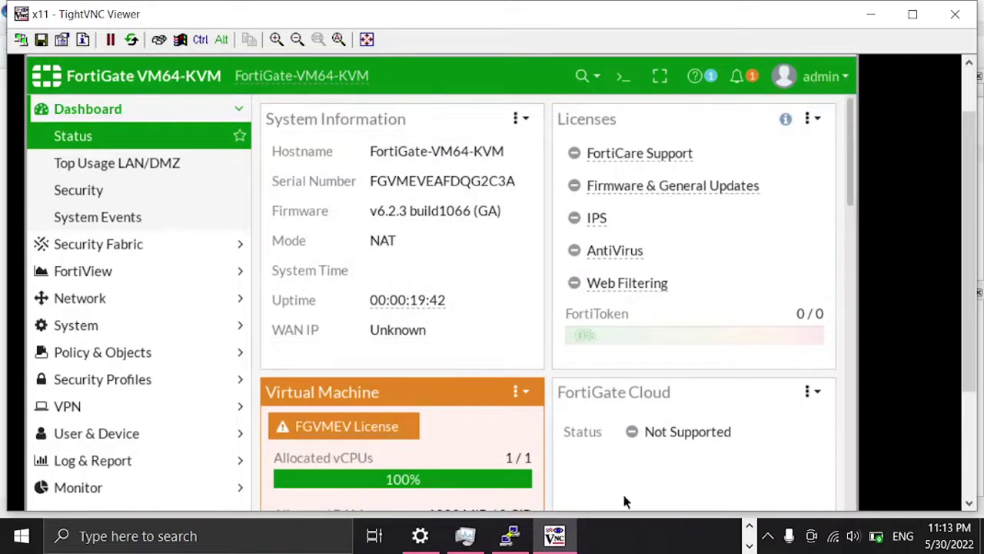
click(91, 110)
click(103, 138)
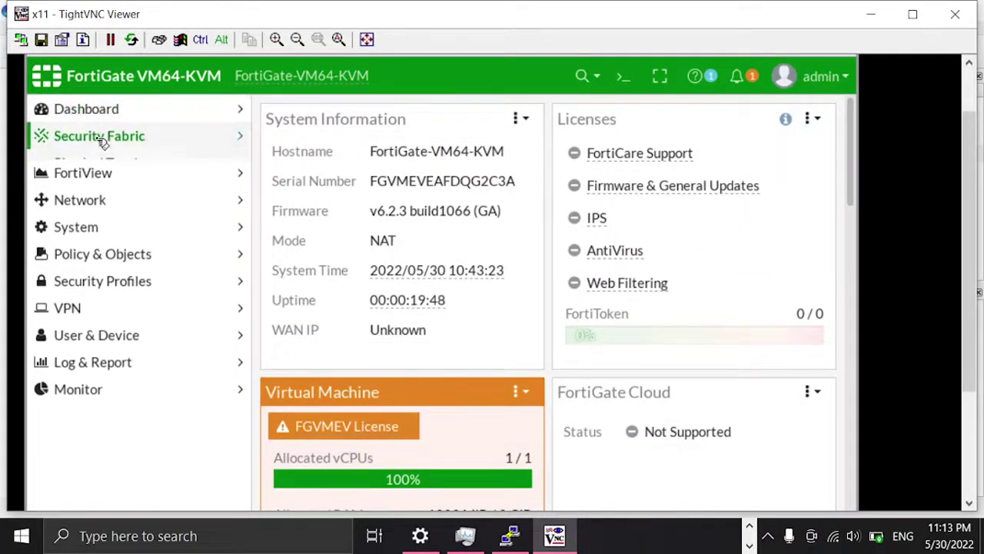
click(130, 168)
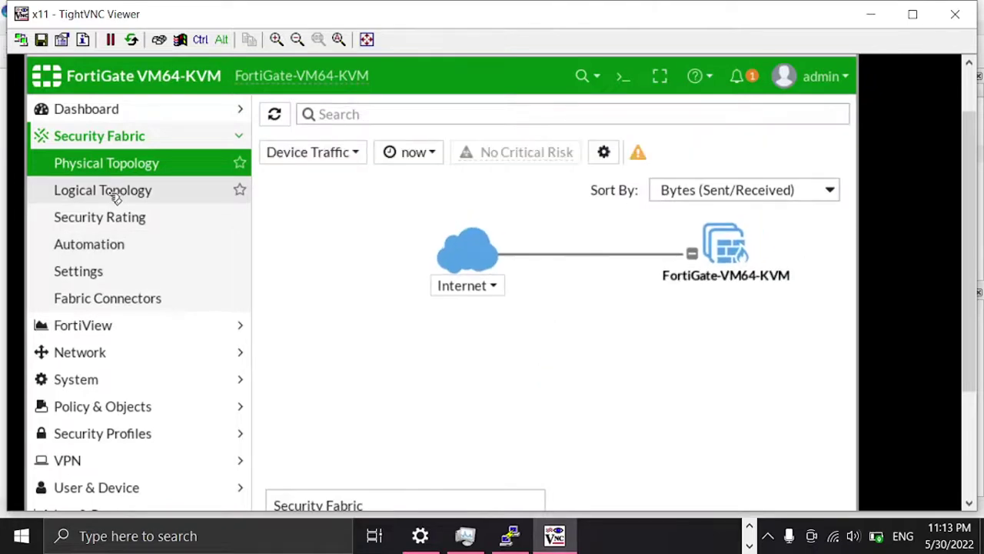
click(115, 199)
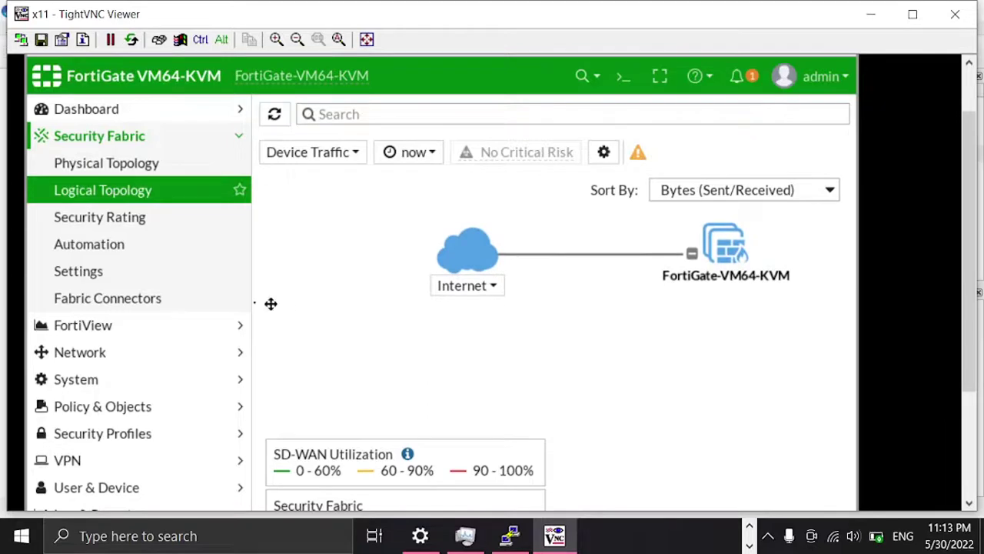
click(135, 221)
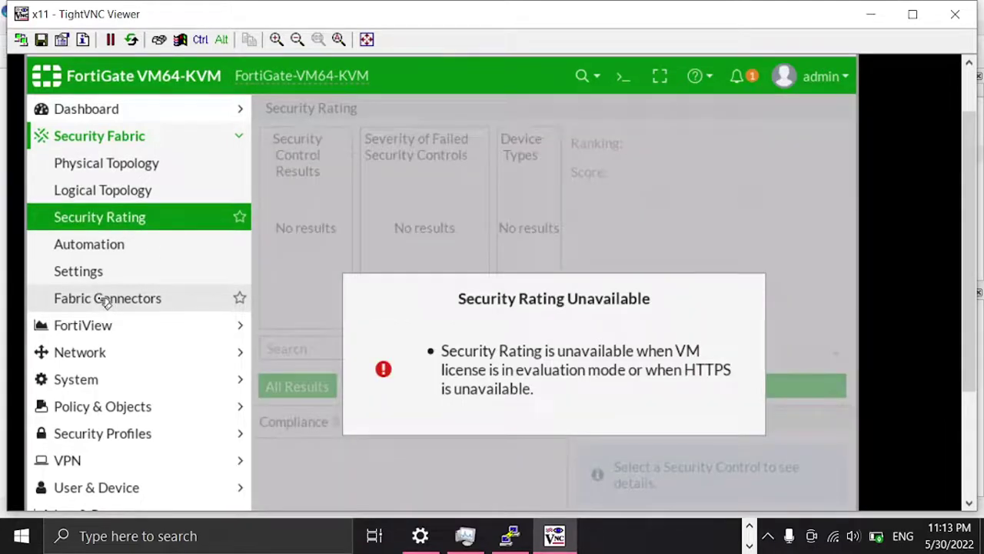
click(105, 300)
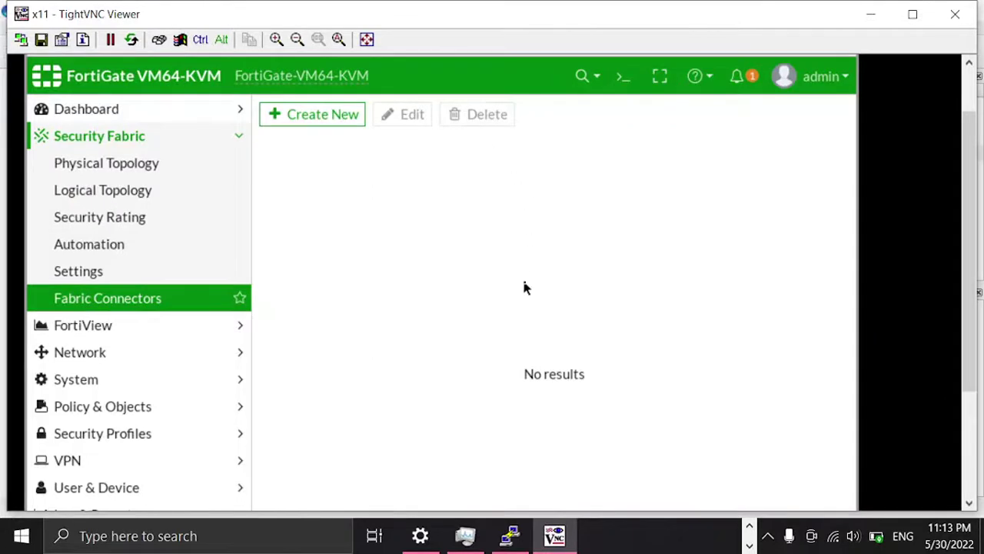
Step: Open Network > Interfaces and expand the Physical Interface group to list all ports
click(70, 137)
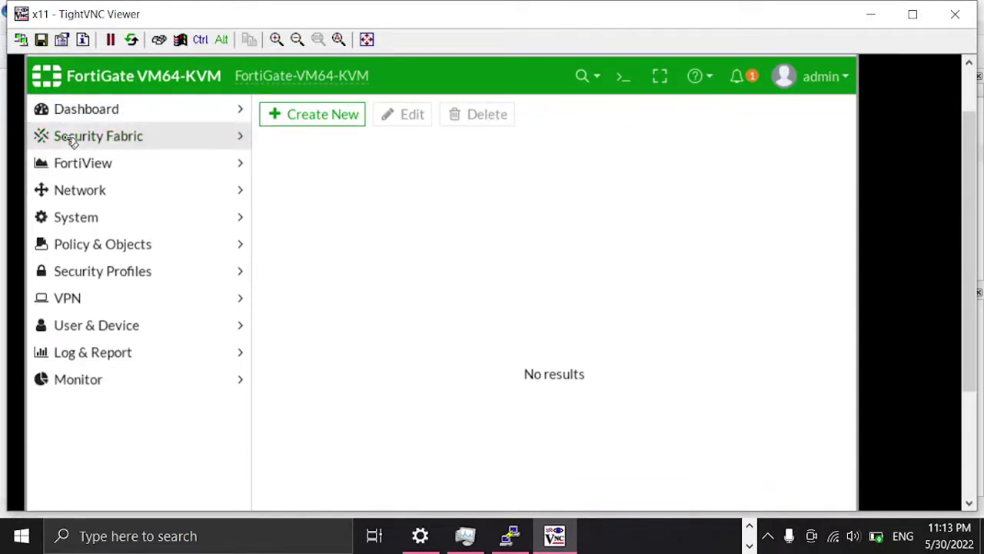
click(84, 190)
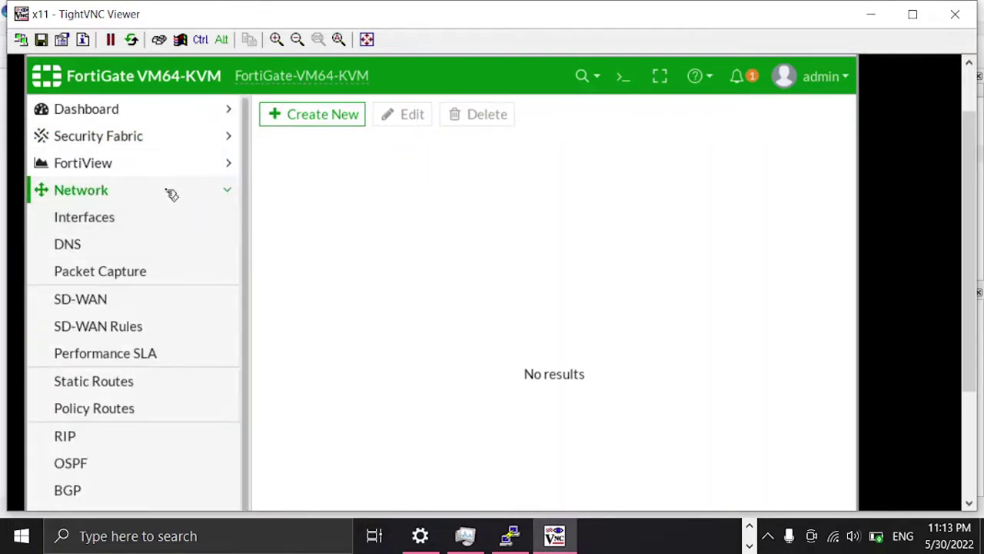
click(109, 221)
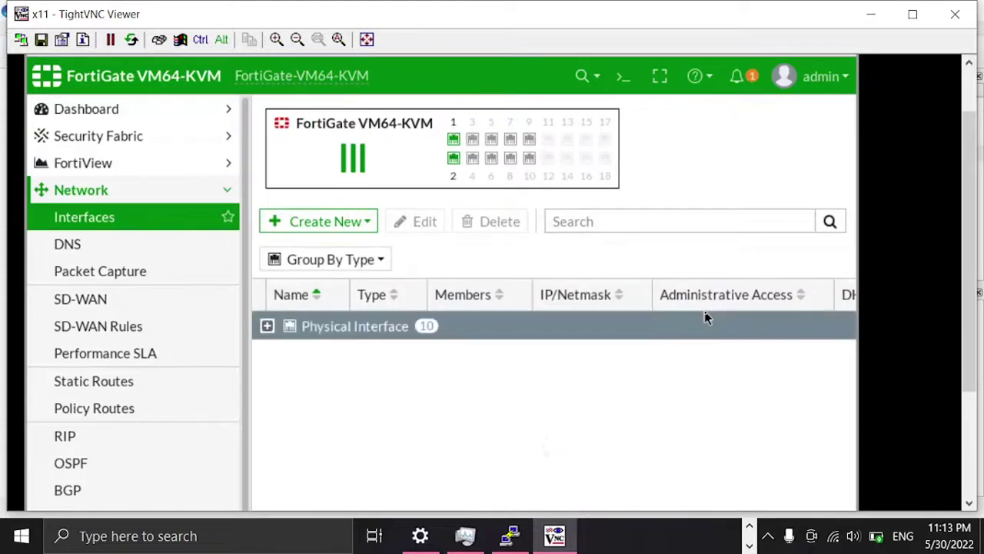
click(267, 326)
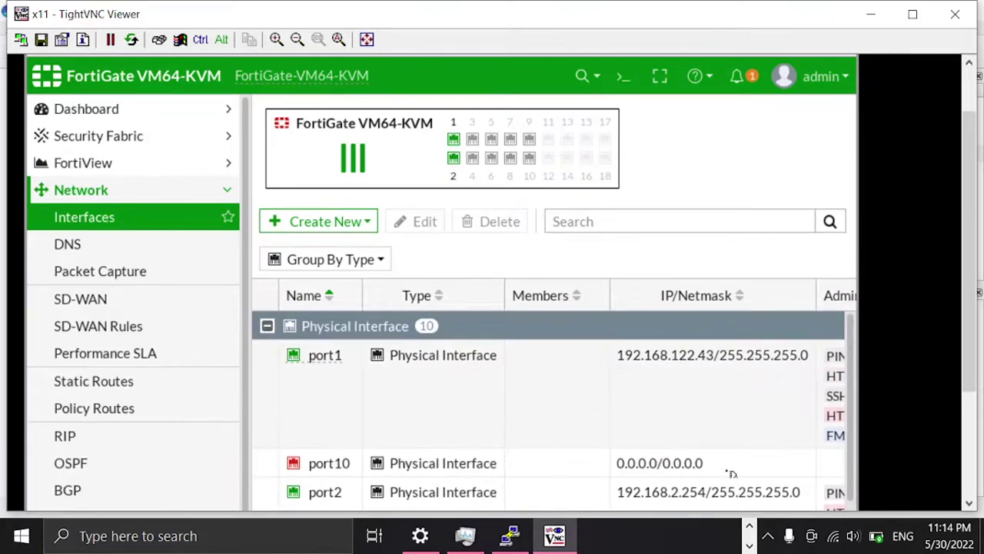
scroll(681, 494, down, 3)
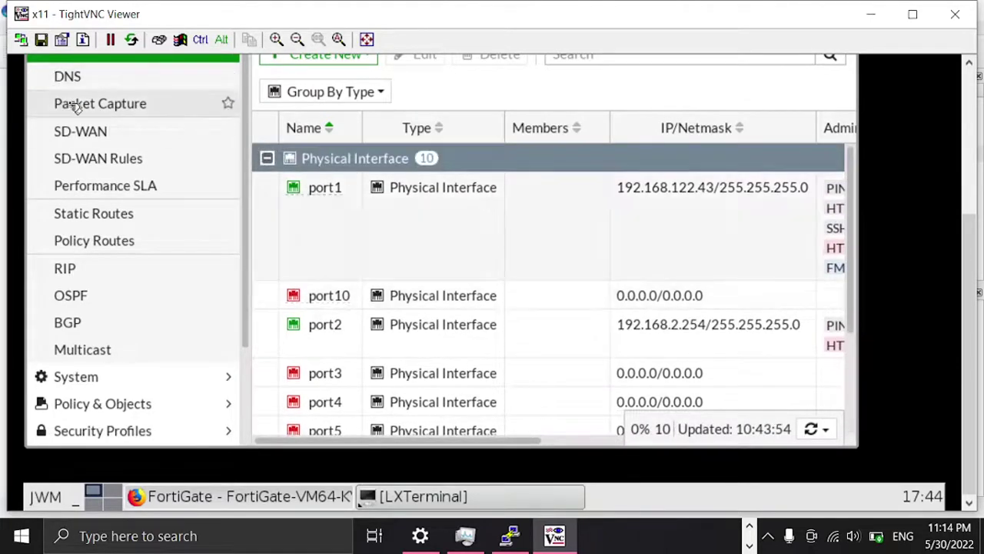
click(77, 77)
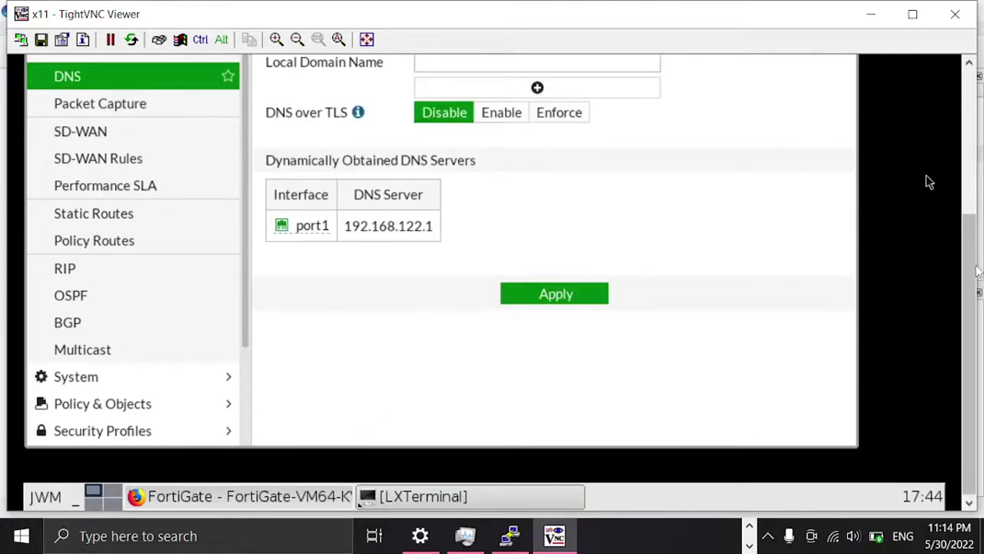
drag(973, 265, 970, 159)
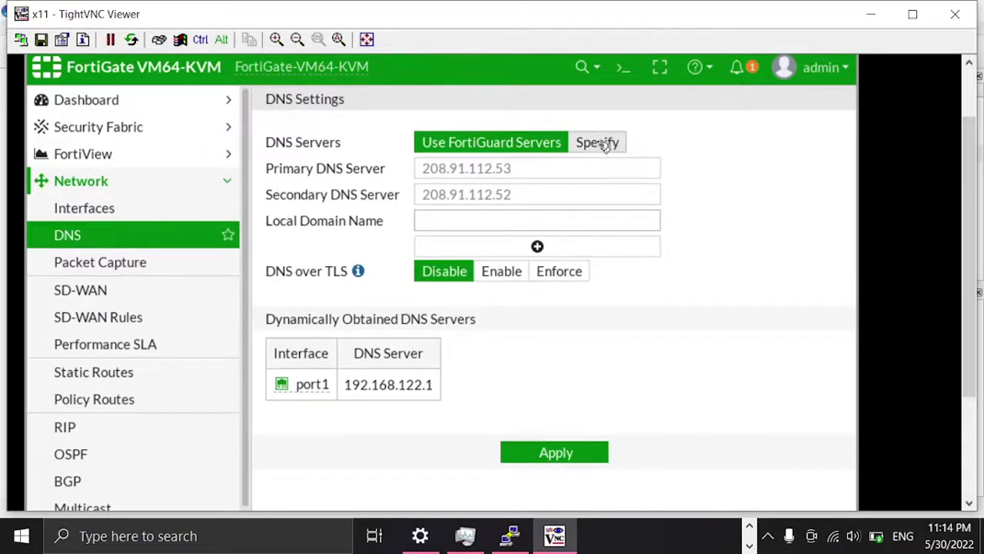
click(115, 290)
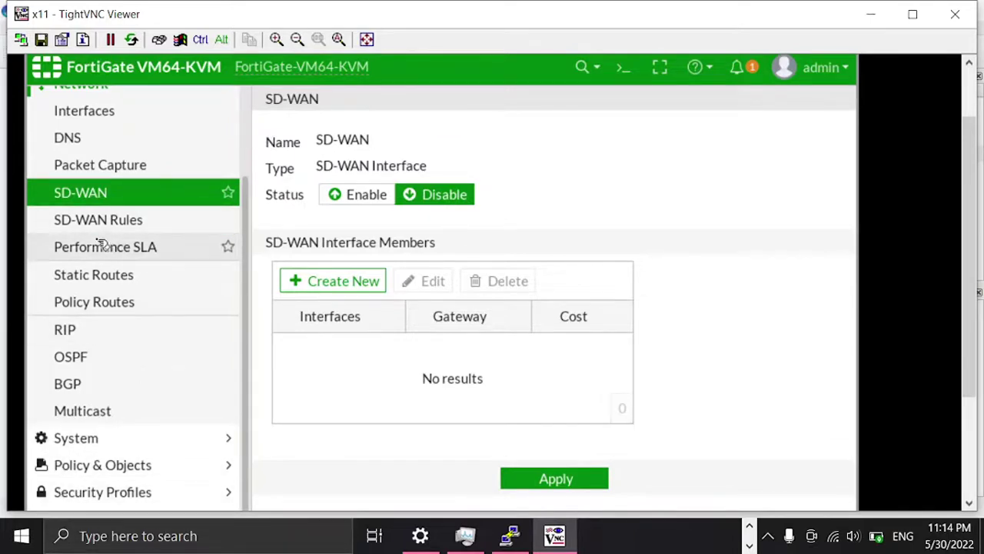
scroll(79, 182, down, 1)
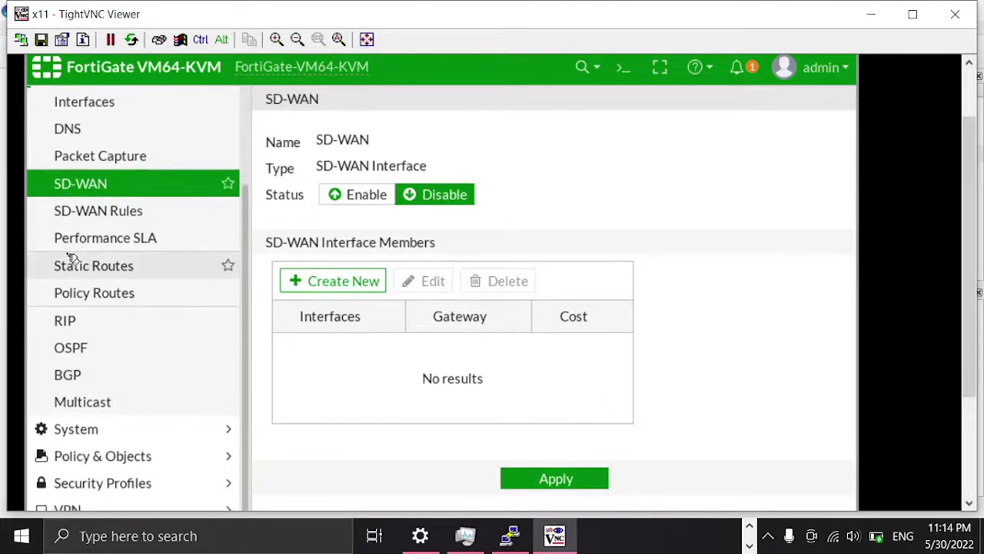
scroll(92, 206, up, 3)
click(92, 201)
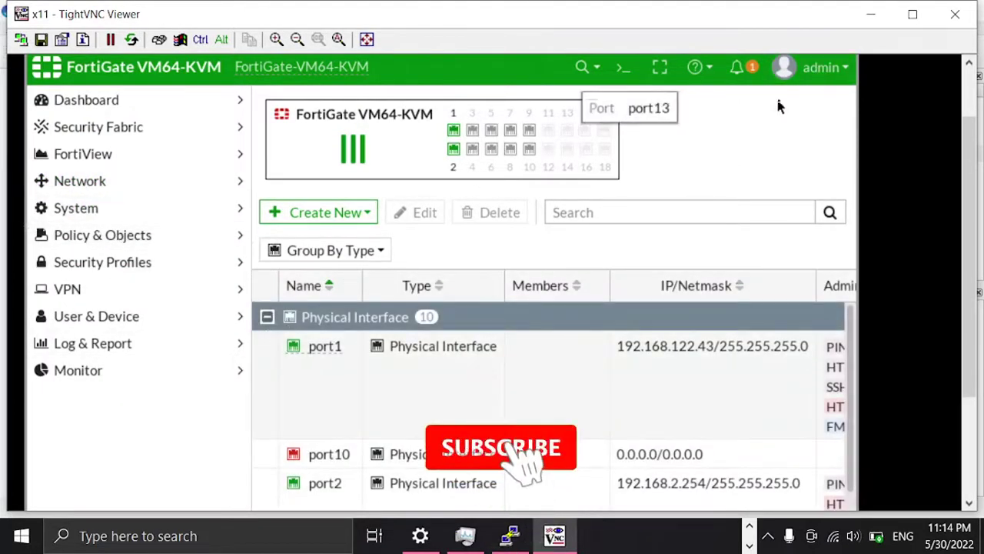
Step: Run 'execute ping 8.8.8.8' in the FortiGate CLI console, confirm 0% loss, then close it
click(622, 72)
text(ex)
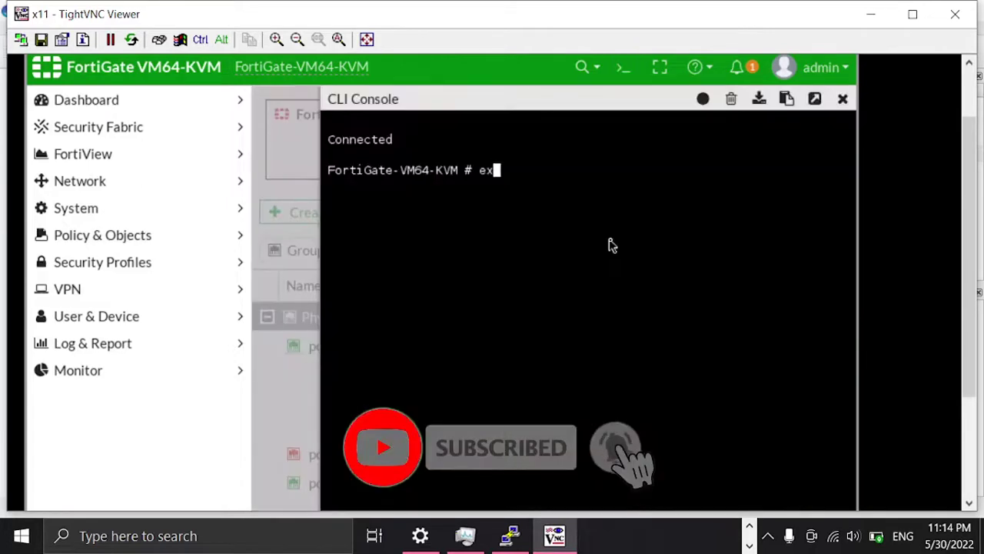
text(ecute ping 8.8.8)
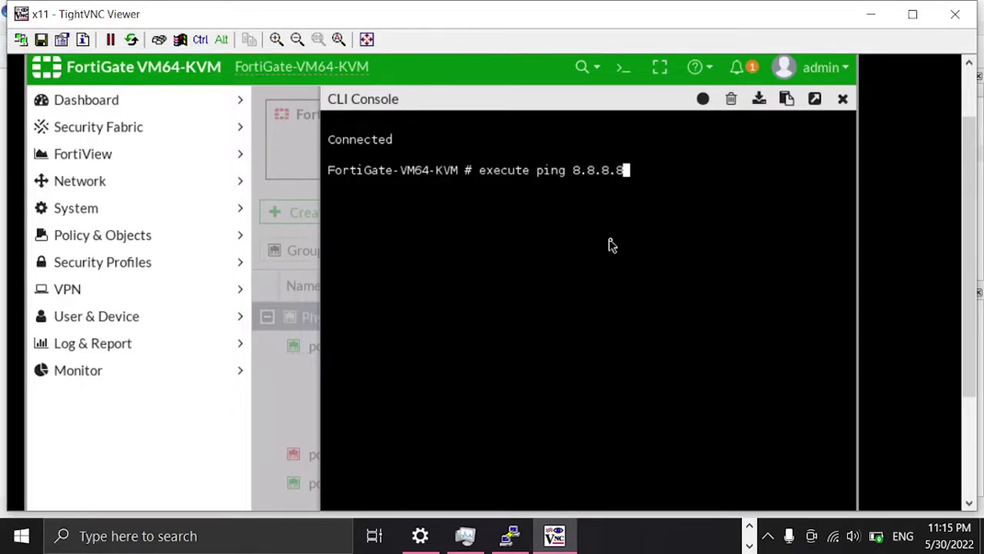
text(.8)
key(Return)
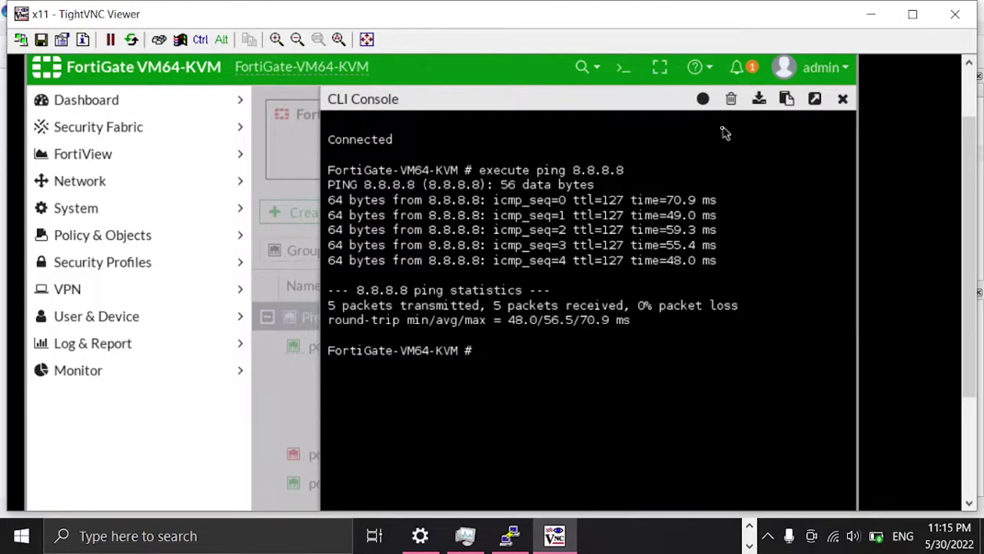
click(843, 100)
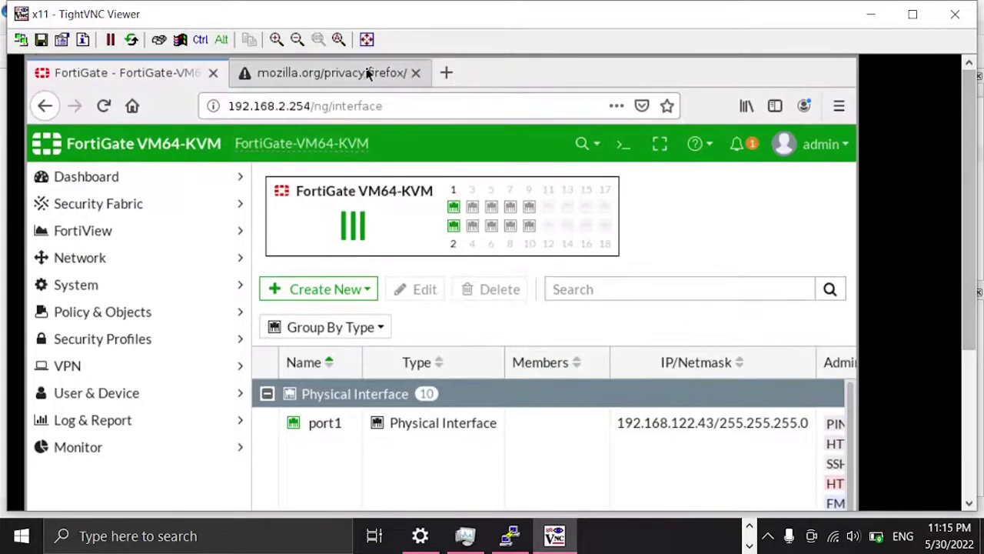
Step: Switch between the mozilla.org privacy tab and the FortiGate tab, ending on mozilla.org
click(367, 72)
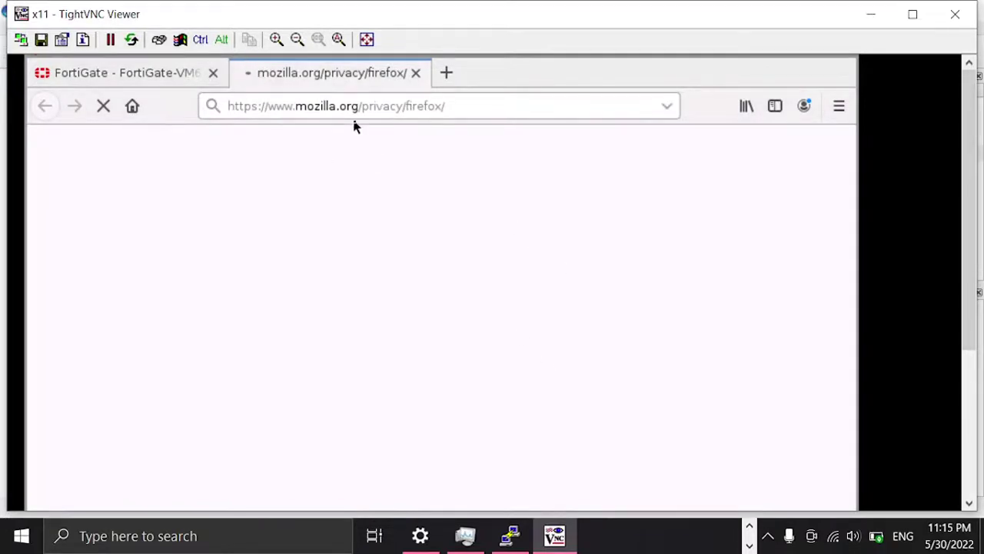
click(462, 110)
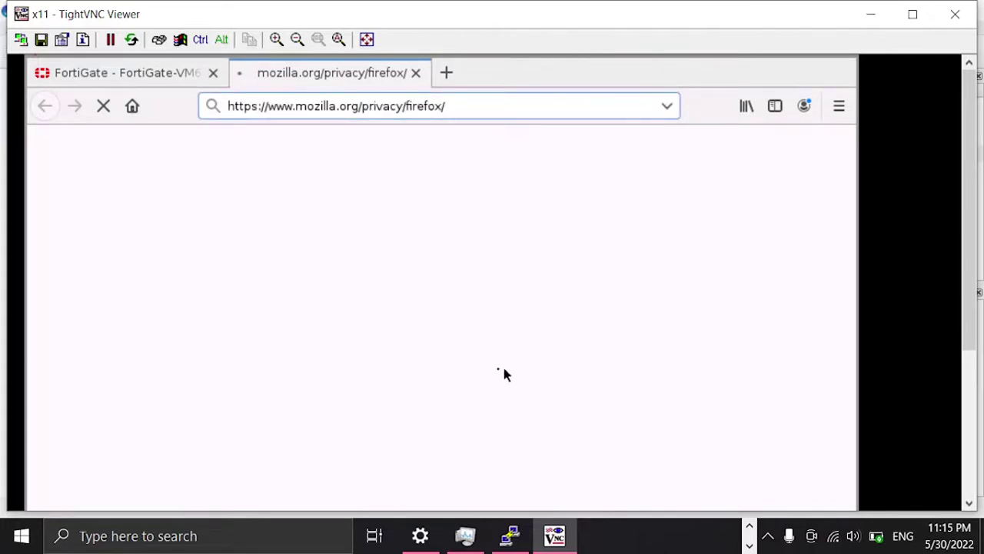
scroll(909, 154, down, 3)
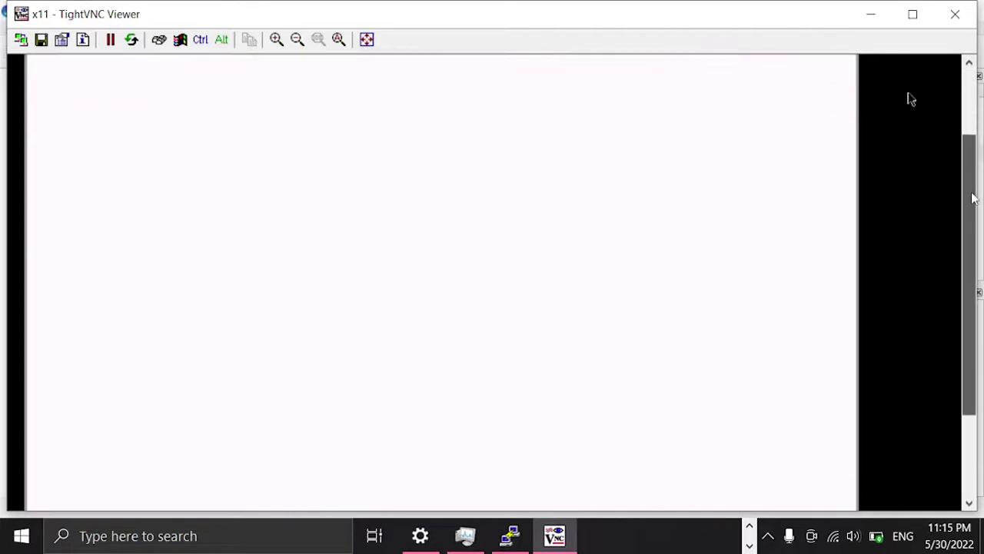
scroll(909, 100, up, 3)
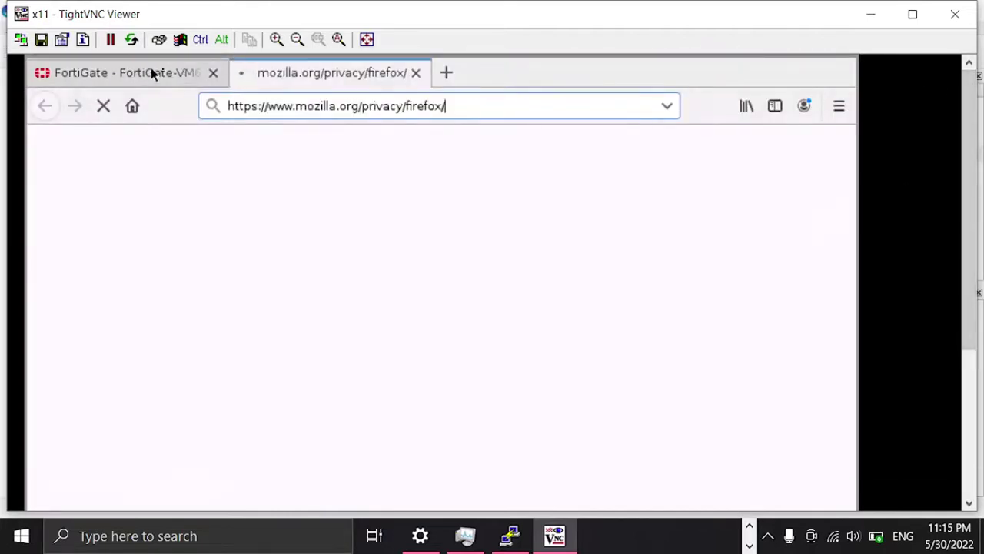
click(143, 73)
click(291, 71)
click(138, 73)
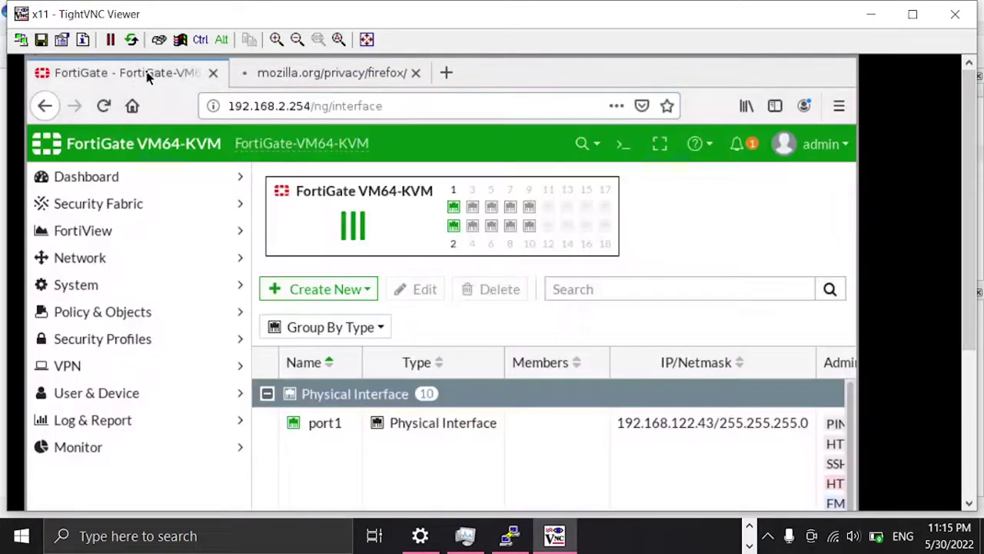
click(313, 72)
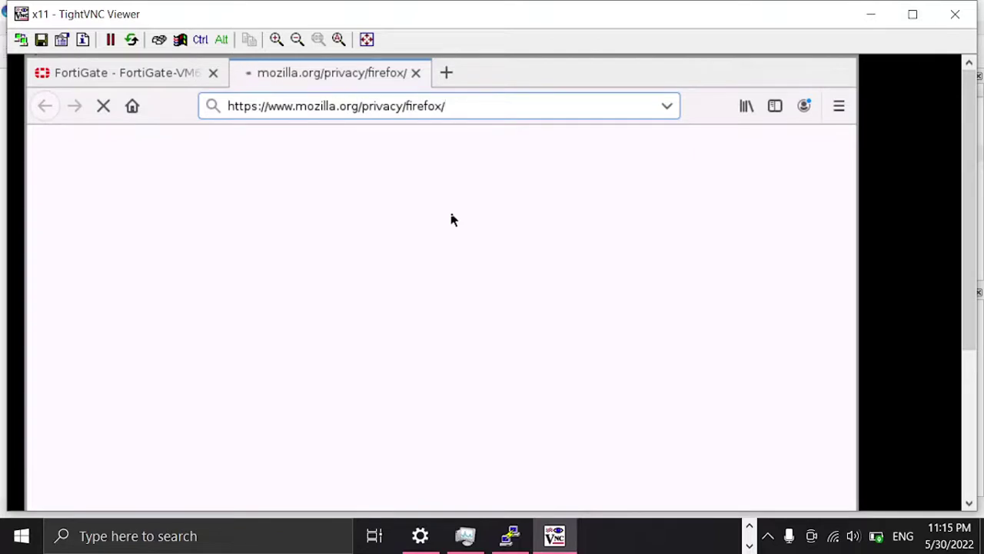
Step: Minimise the TightVNC viewer to check the GNS3 topology, then bring it back to front
click(882, 14)
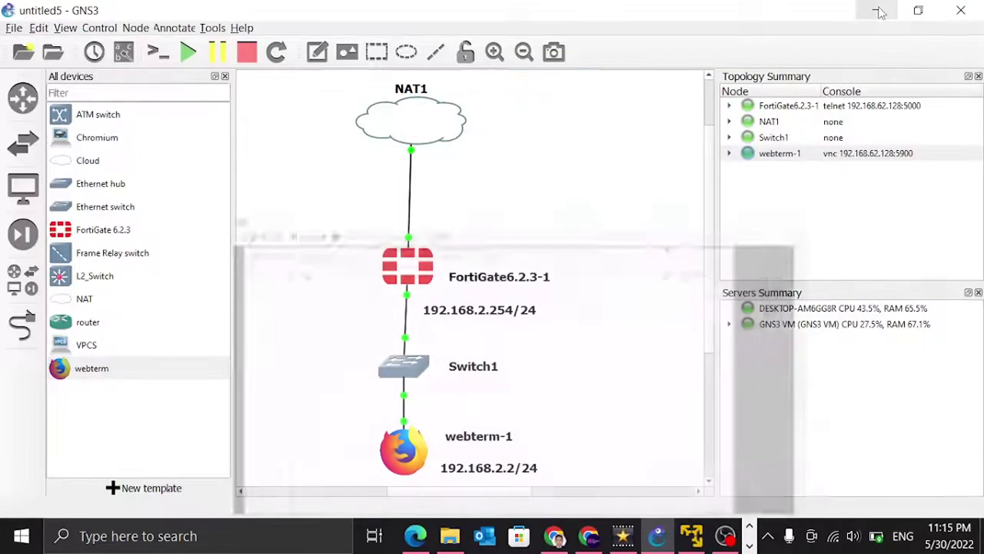
click(750, 546)
click(553, 535)
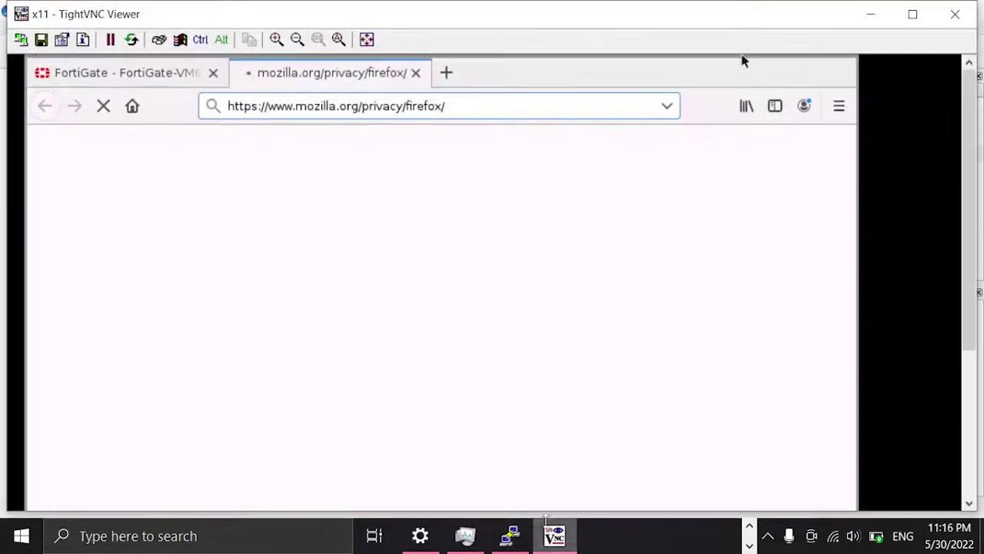
Step: On the FortiGate tab, open Policy & Objects > IPv4 Policy and start a new policy's Name
click(180, 75)
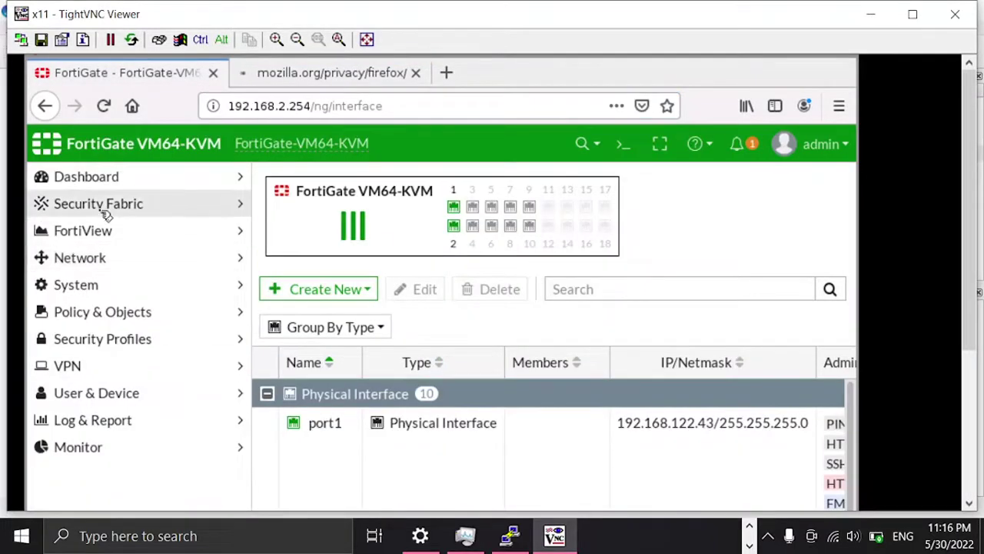
click(116, 315)
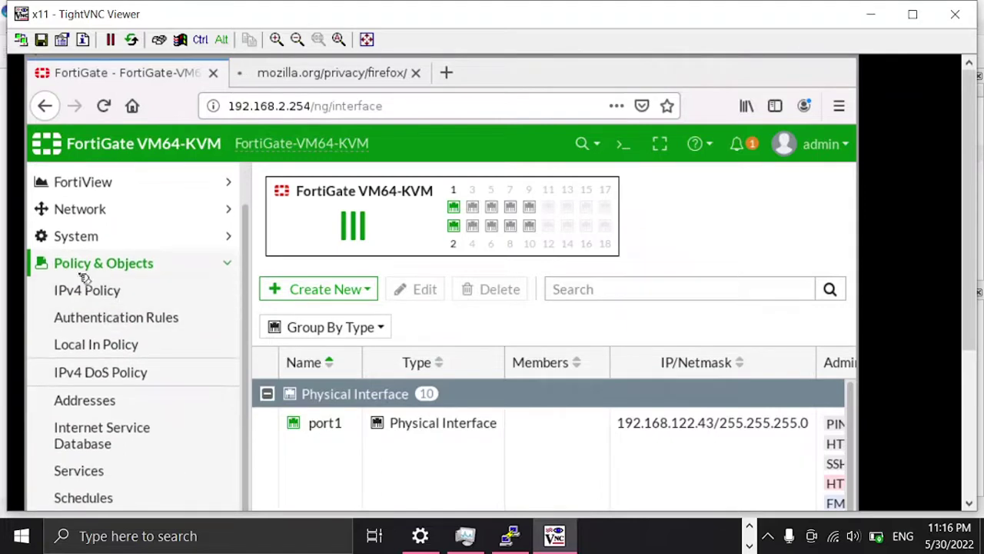
click(84, 296)
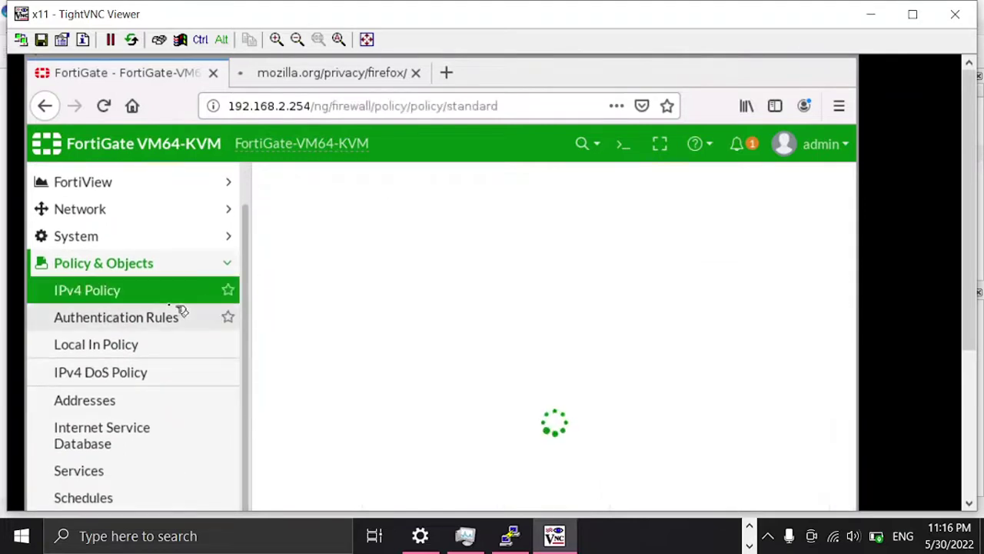
scroll(975, 173, down, 2)
click(517, 145)
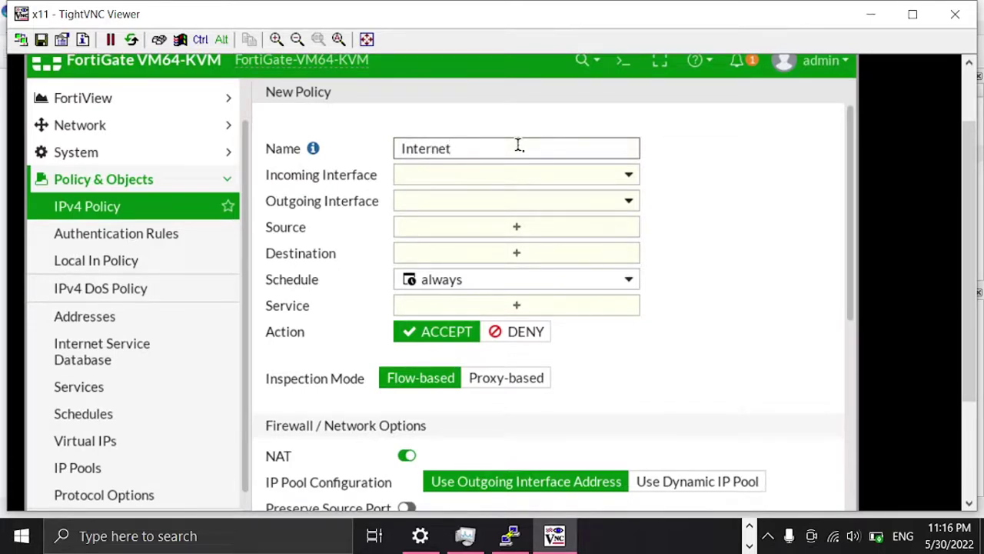
Step: Set port2 as the incoming interface and port1 as the outgoing interface
click(629, 176)
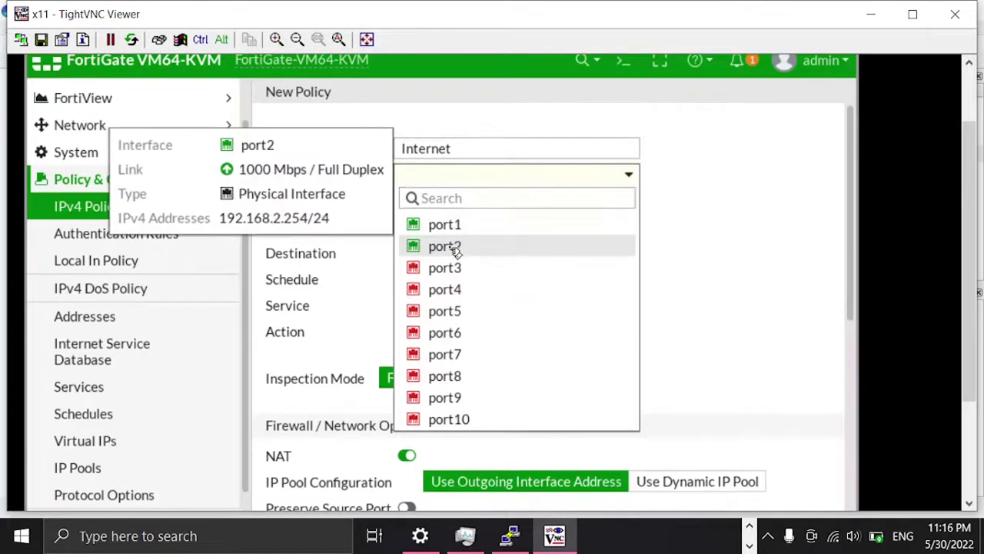
click(449, 246)
click(628, 204)
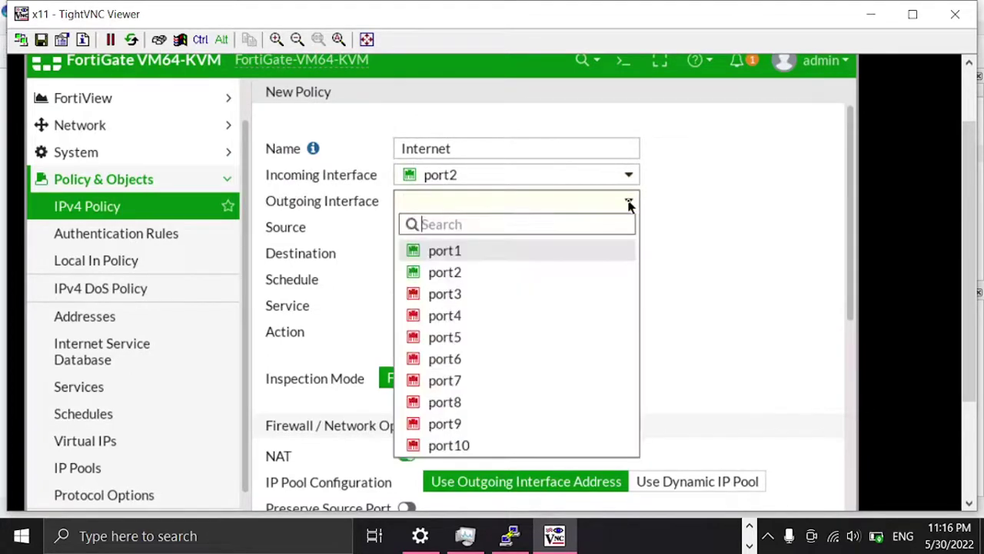
click(458, 252)
Step: Choose 'all' for source and destination addresses and ALL for service
click(517, 227)
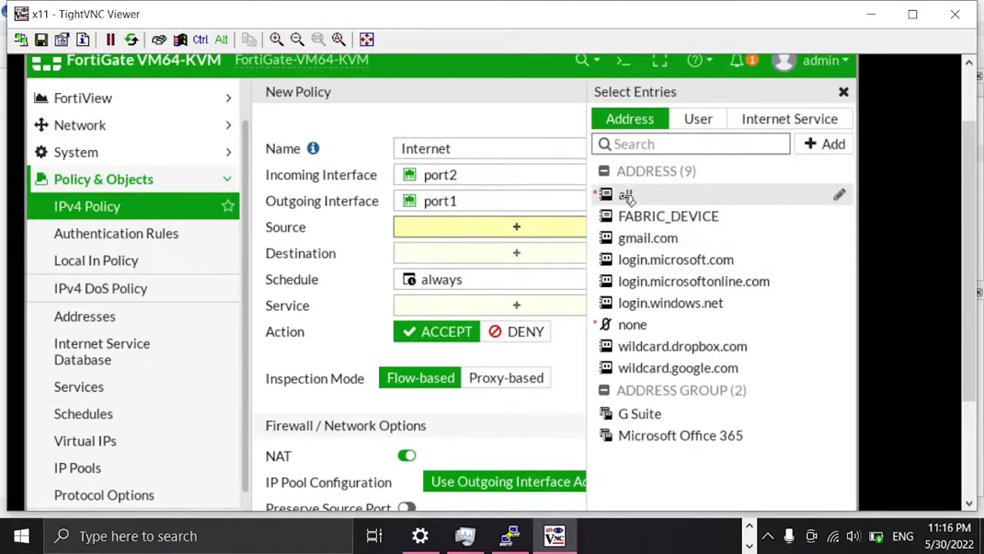
mouse_move(627, 197)
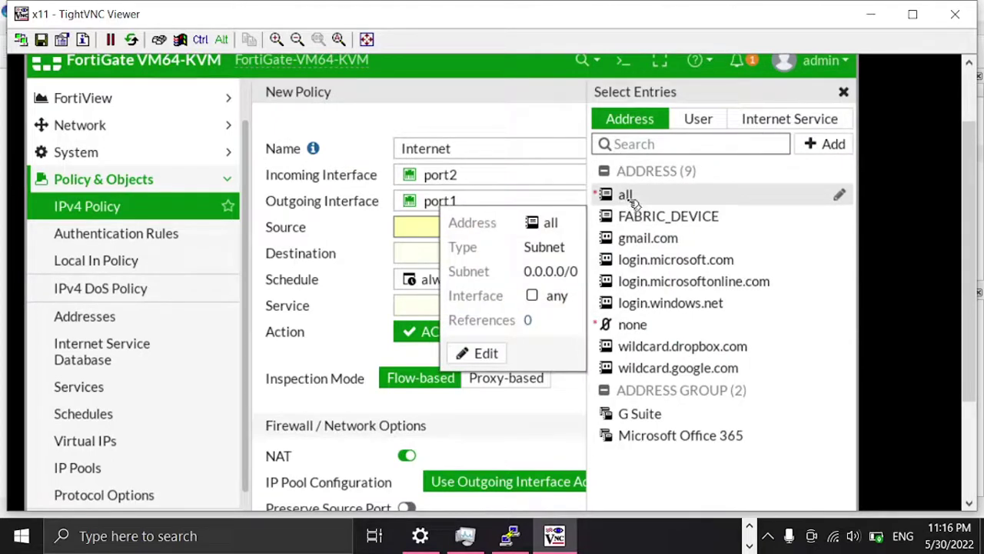
click(626, 197)
click(519, 271)
click(660, 201)
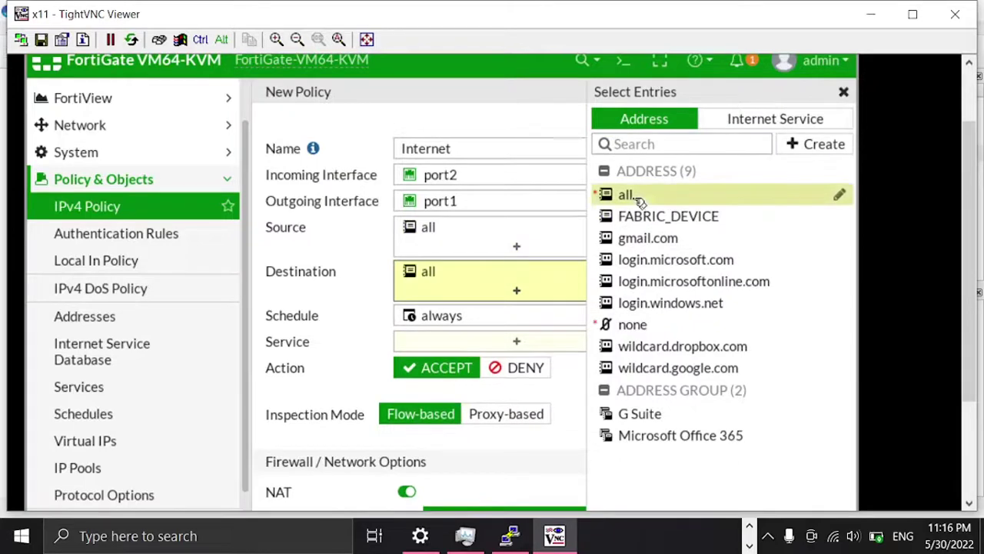
click(260, 259)
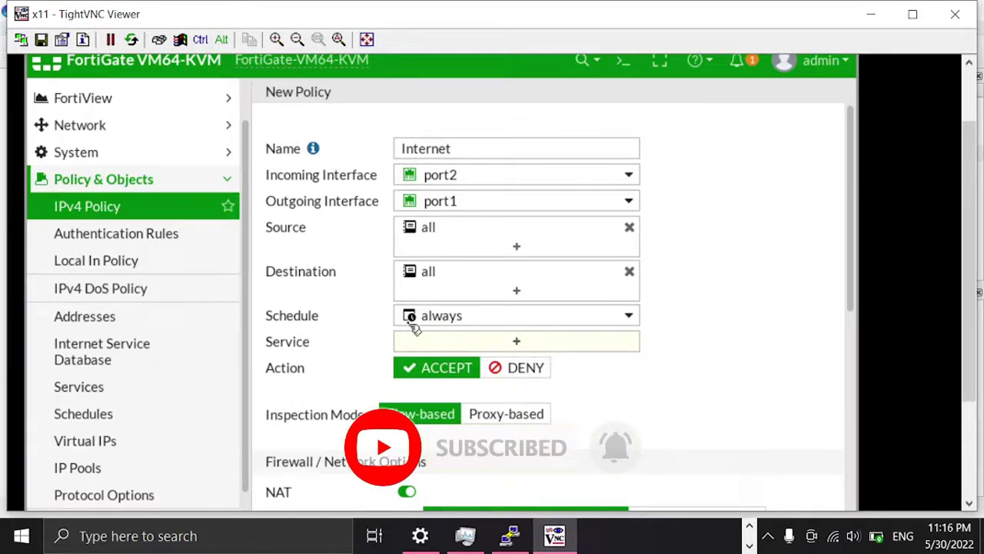
click(516, 343)
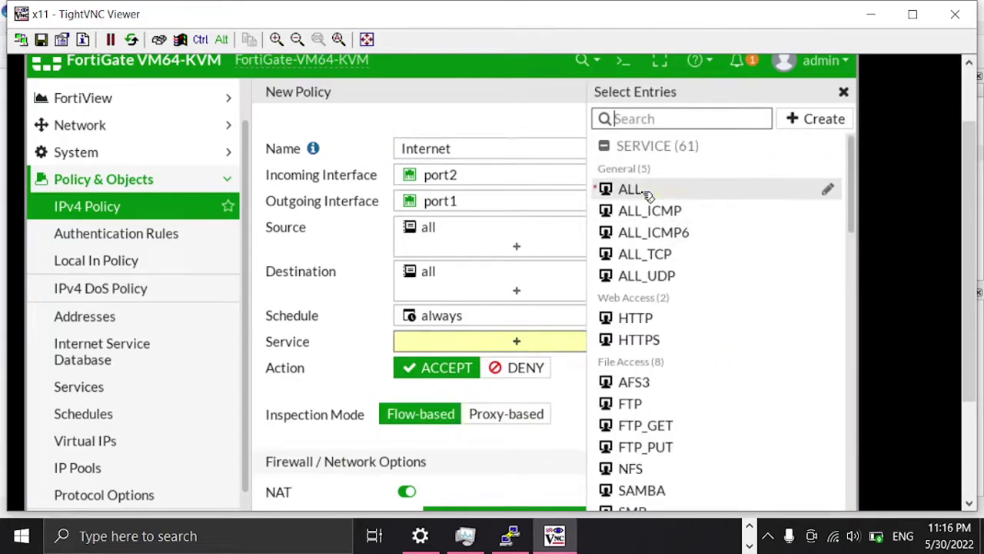
click(640, 190)
click(255, 243)
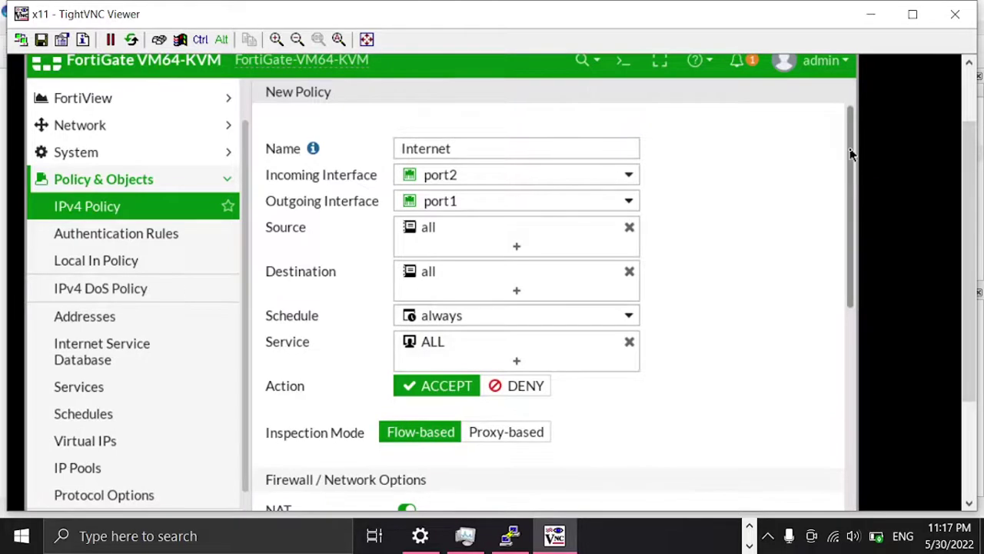
Step: Log all sessions of allowed traffic and turn on AntiVirus and Web Filter
drag(855, 159, 834, 411)
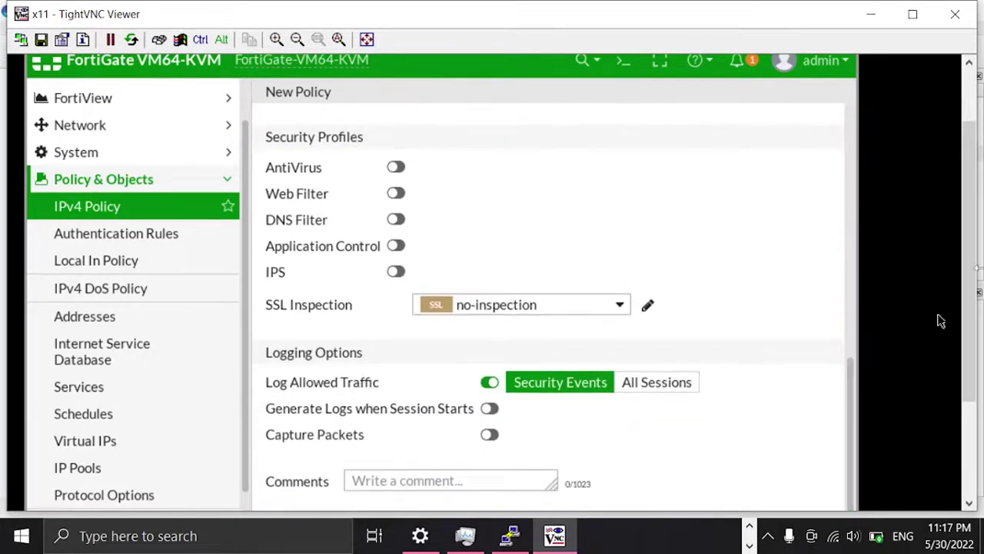
scroll(971, 192, down, 2)
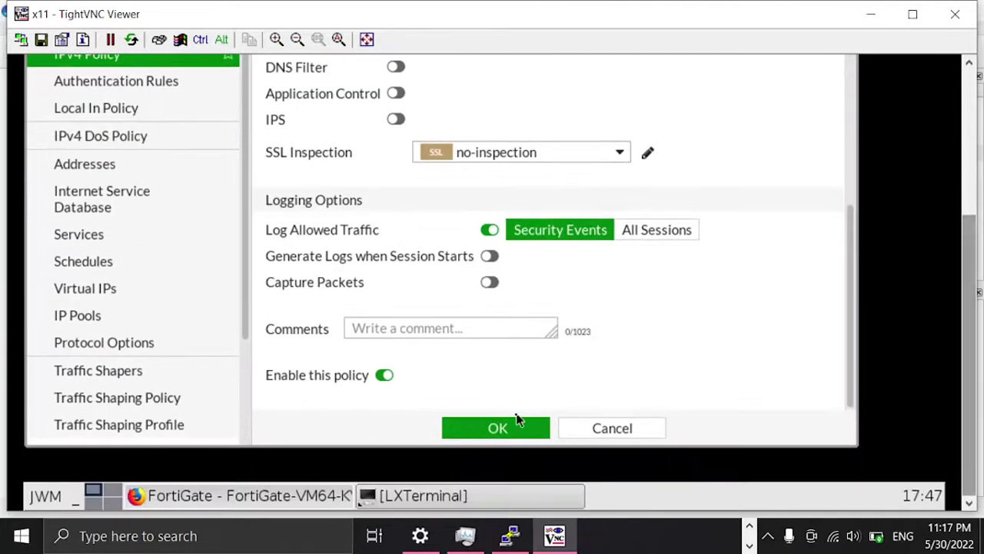
click(650, 234)
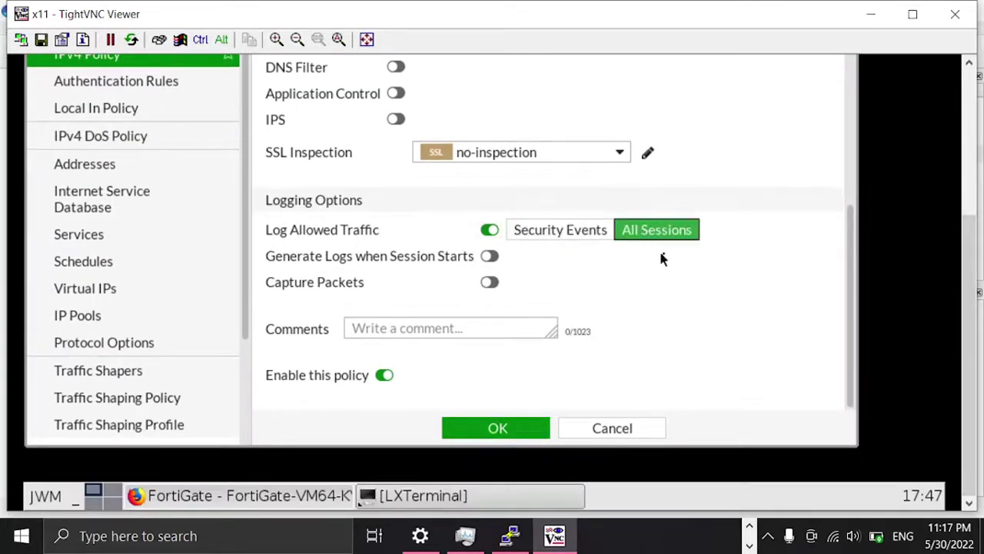
scroll(714, 338, up, 2)
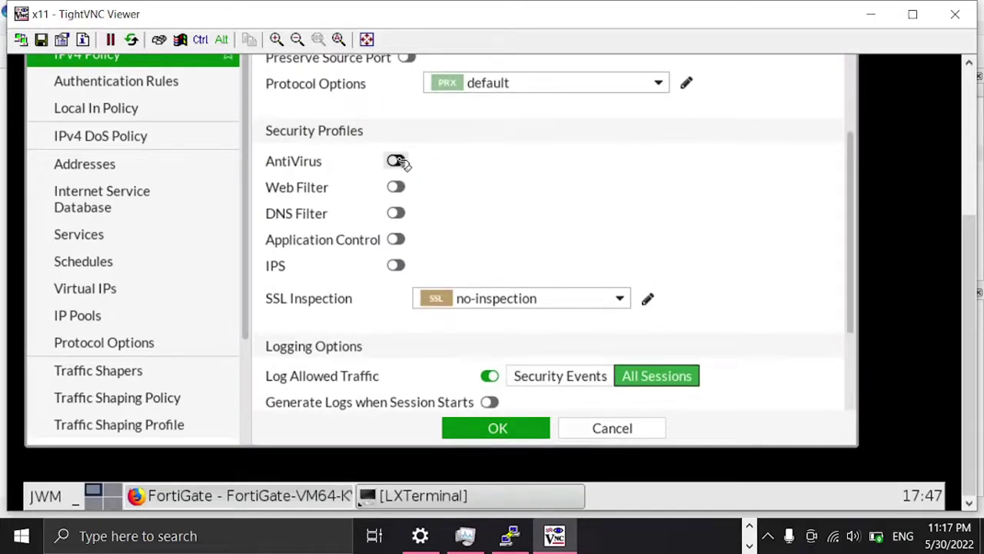
click(396, 161)
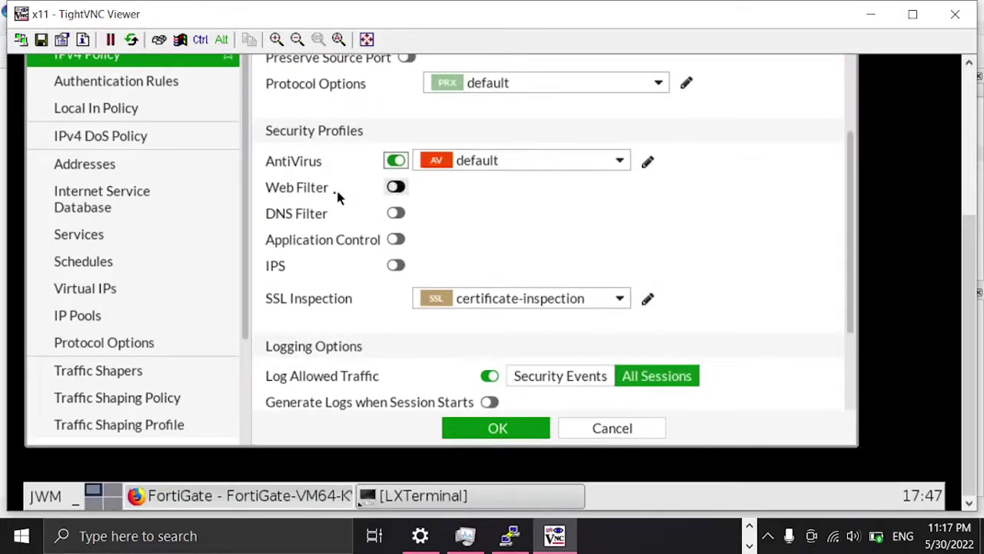
click(396, 187)
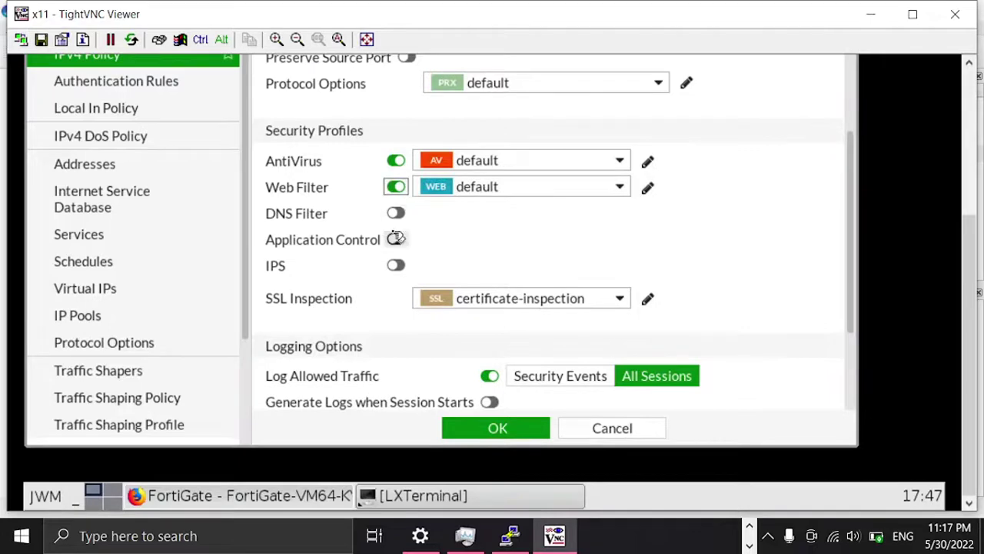
Step: Save the Internet policy with OK so it lists under port2 → port1
scroll(721, 315, up, 2)
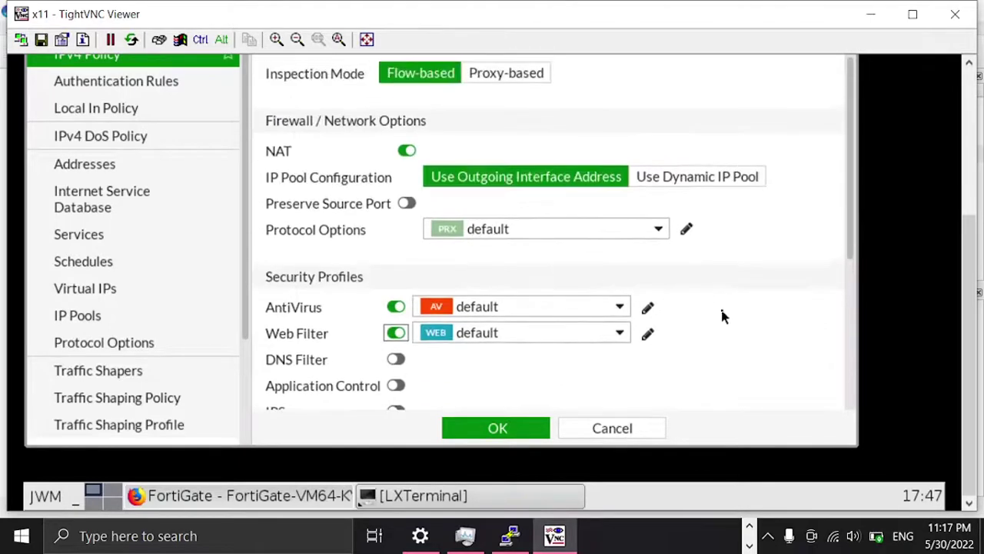
scroll(356, 138, up, 1)
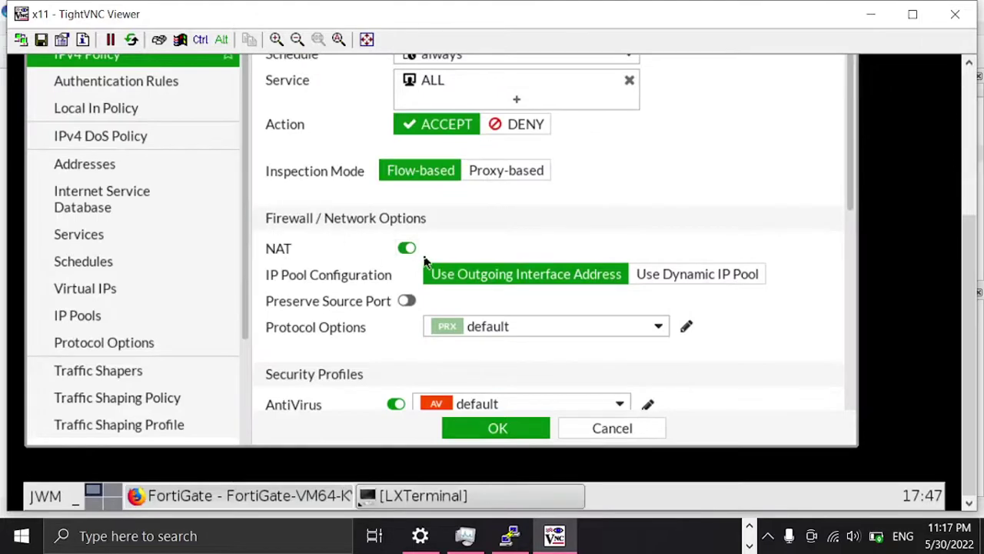
scroll(433, 235, up, 1)
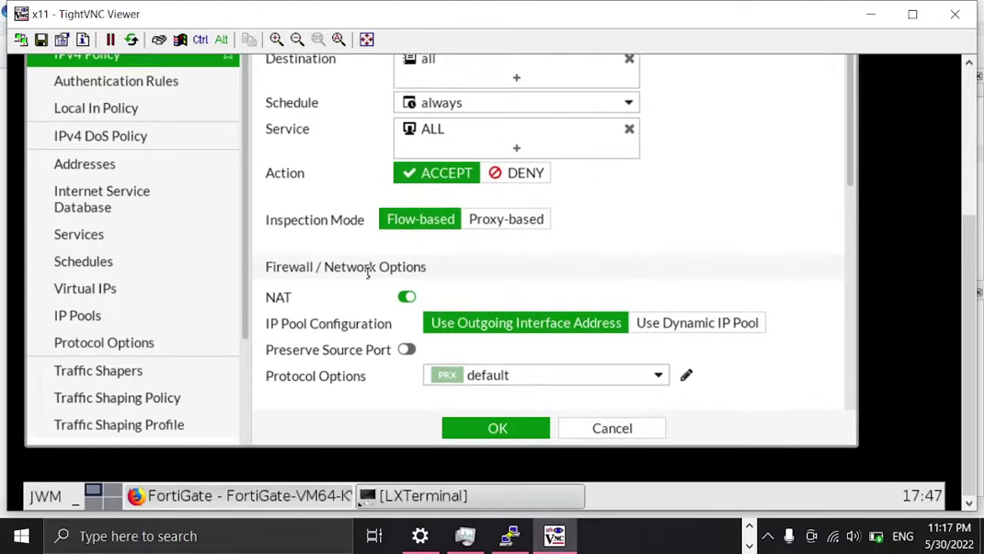
scroll(364, 306, up, 1)
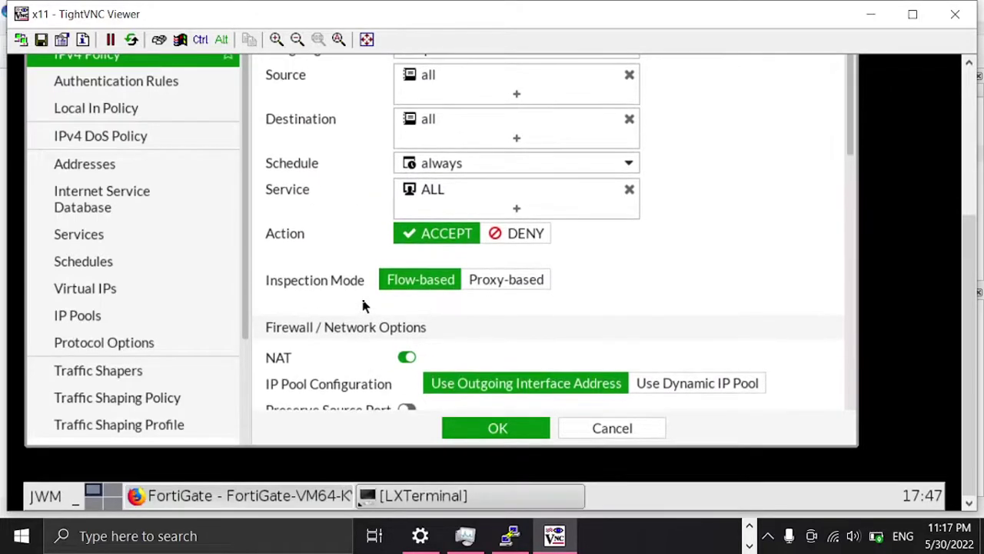
scroll(364, 306, down, 3)
drag(853, 180, 850, 390)
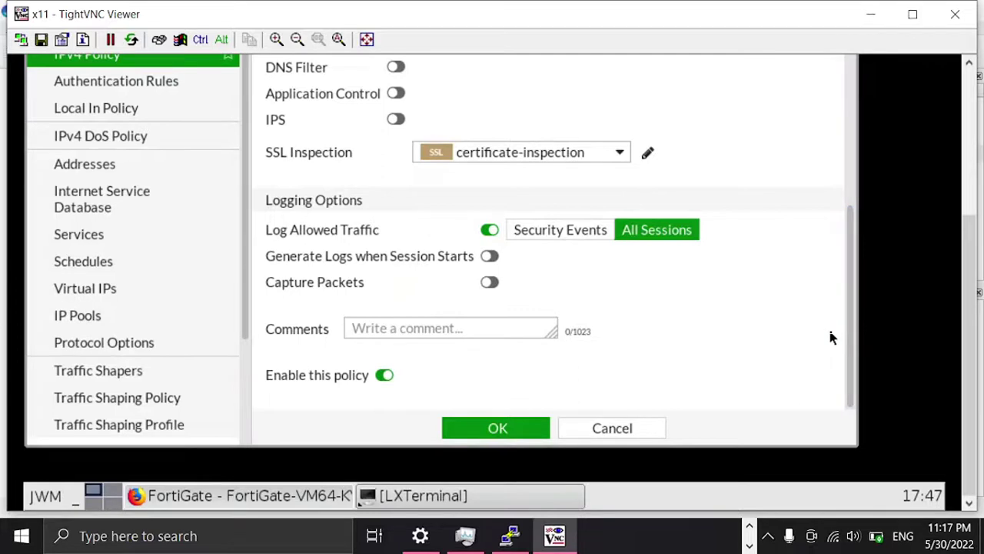
click(527, 429)
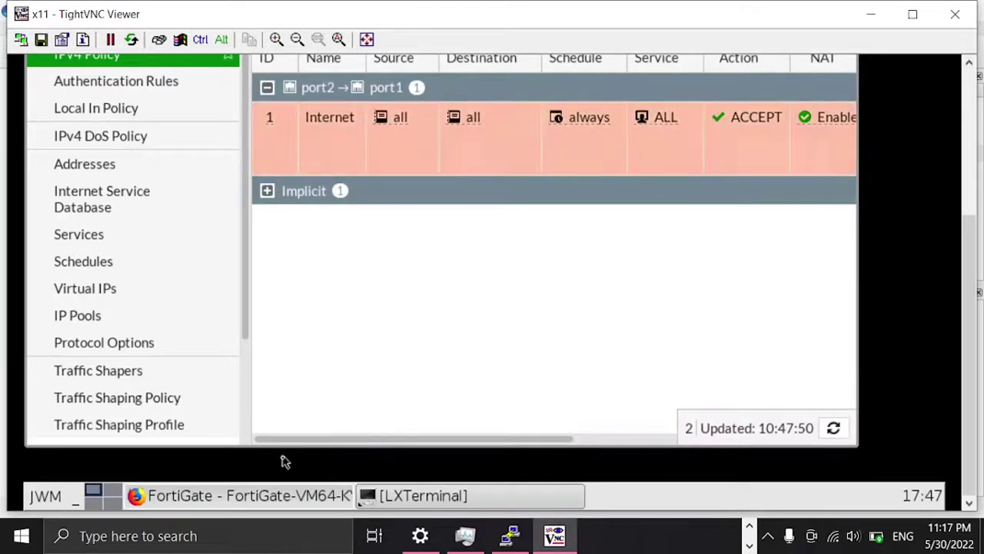
Step: Open the Static Routes list and start a new static route
click(273, 502)
click(273, 502)
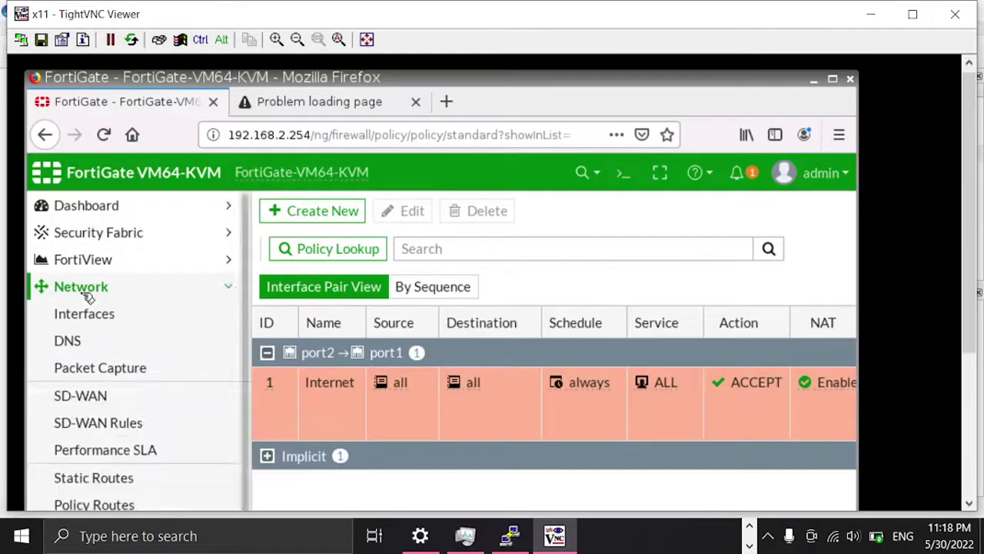
scroll(154, 423, down, 1)
click(100, 387)
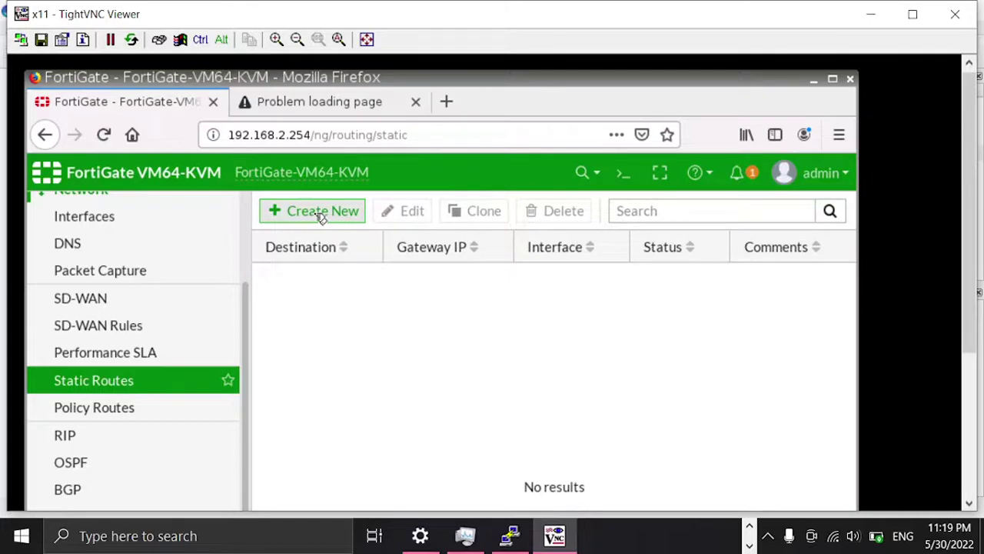
click(320, 213)
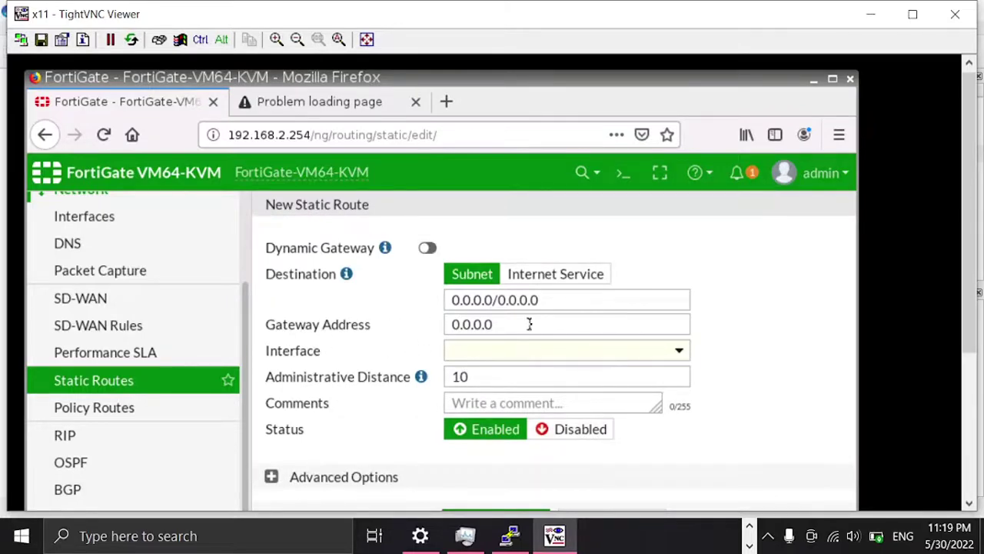
Step: Send the 0.0.0.0/0 route out port1 using the dynamic gateway 192.168.122.1
click(679, 351)
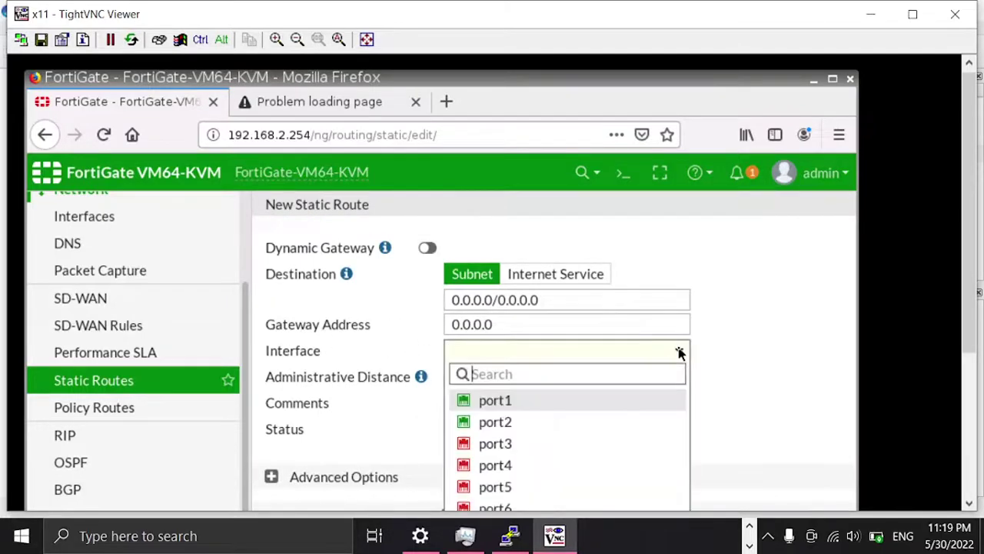
click(500, 401)
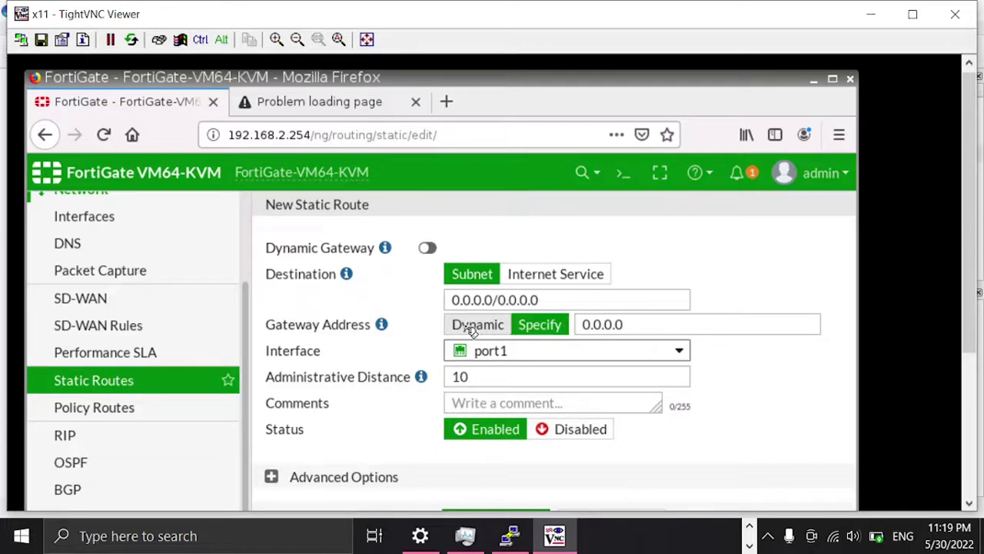
click(472, 330)
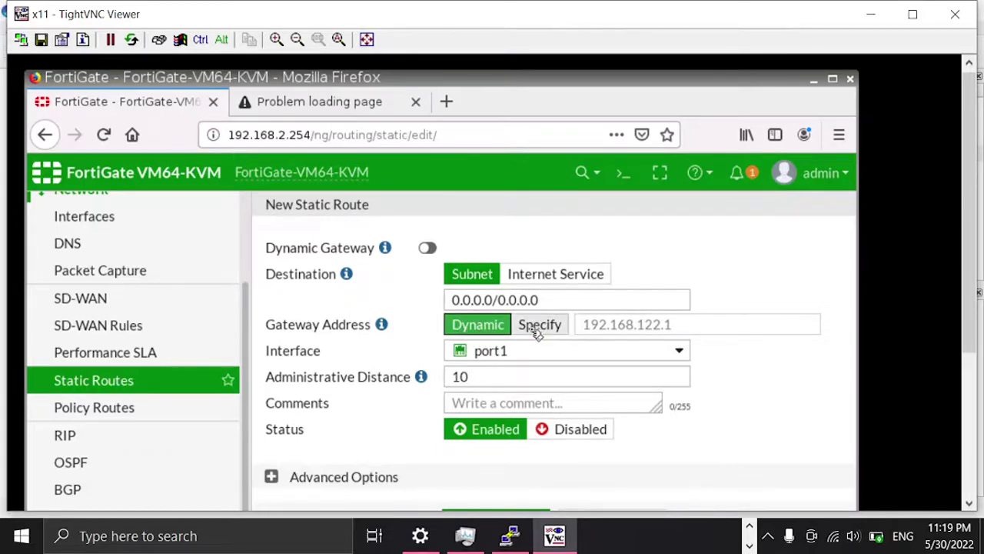
click(972, 359)
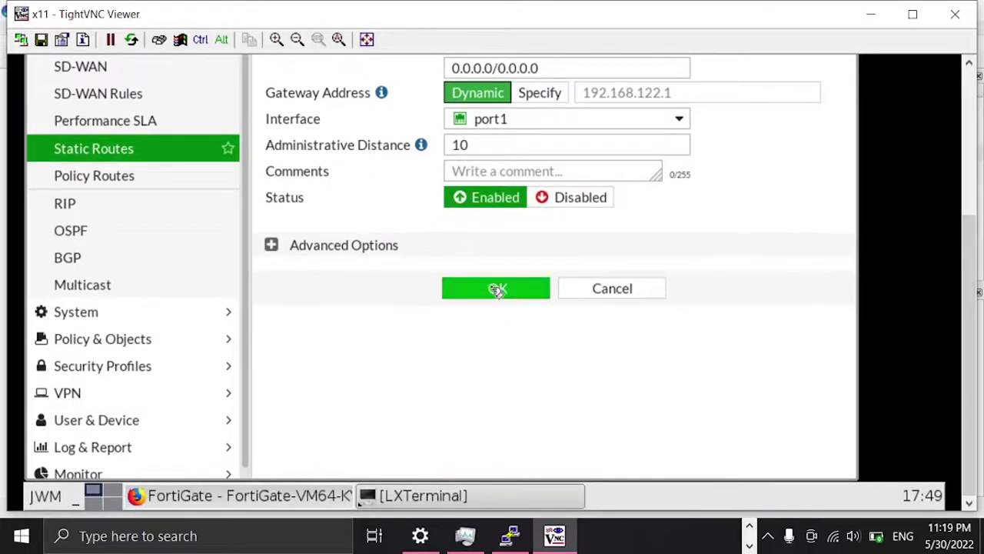
Step: Save the 0.0.0.0/0 port1 route, check it under IPv4, then try YouTube in a new tab
click(496, 288)
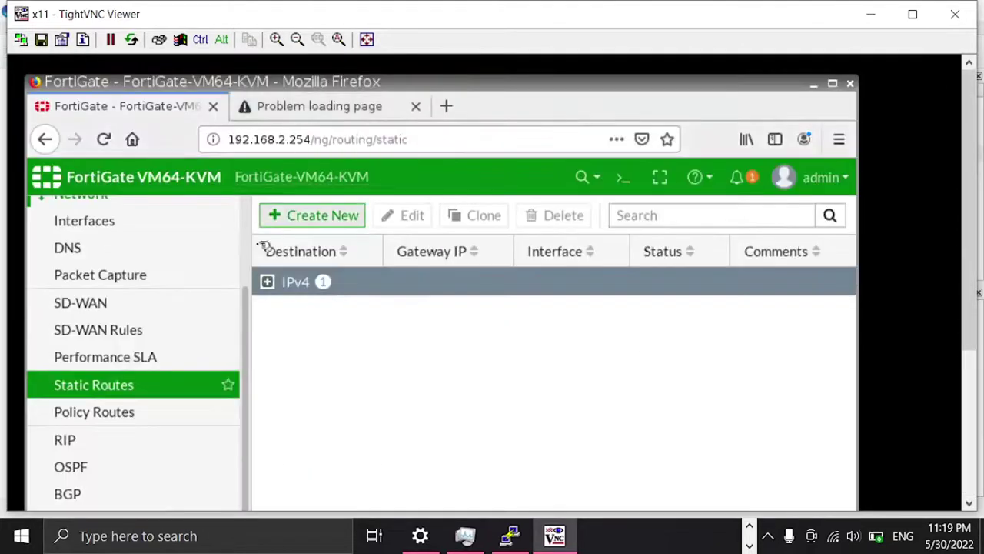
click(268, 282)
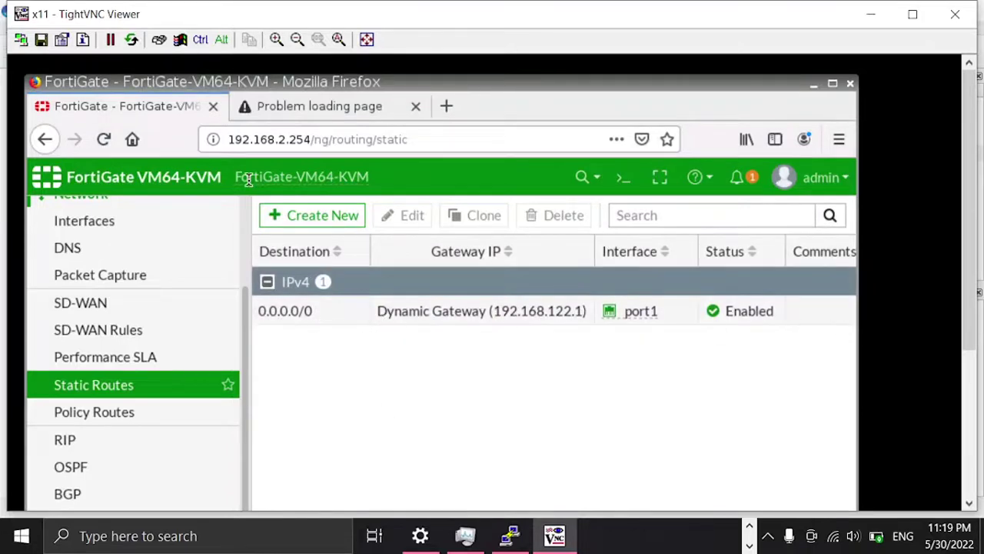
click(349, 107)
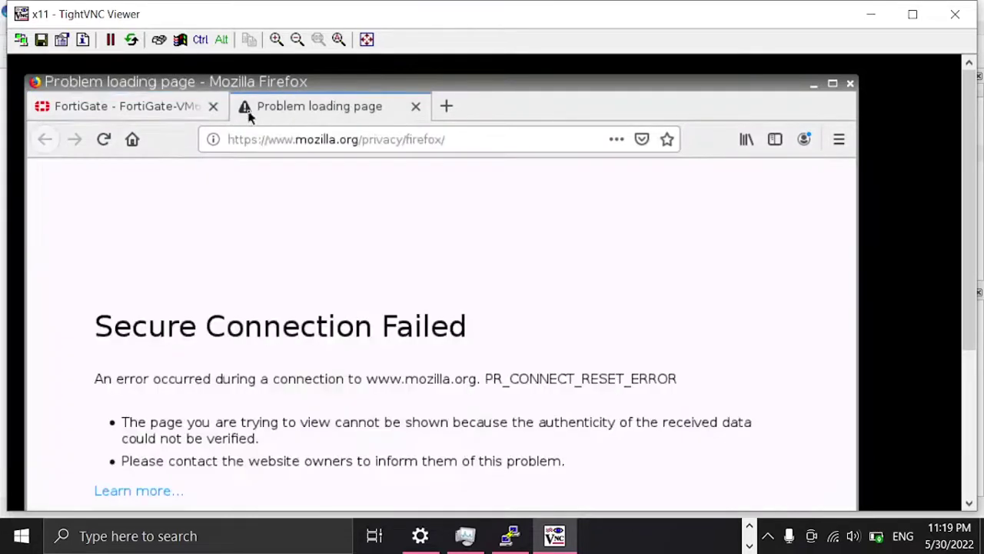
click(446, 107)
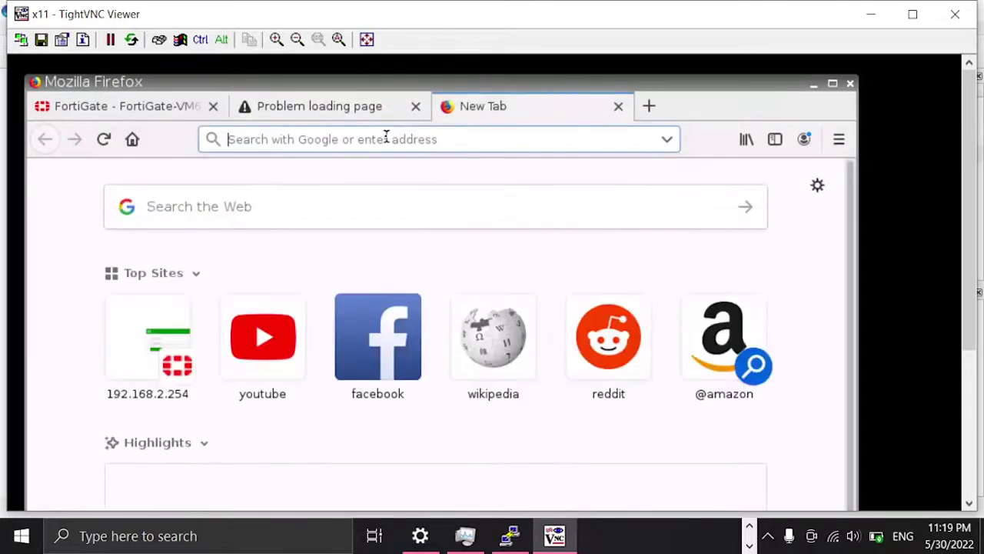
click(261, 350)
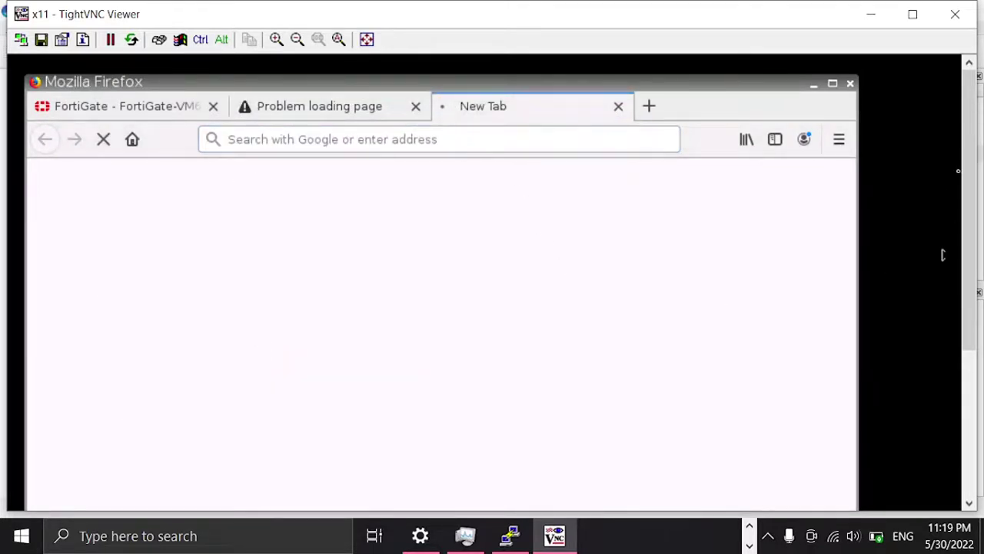
mouse_move(973, 154)
mouse_down()
mouse_move(971, 226)
mouse_move(972, 154)
mouse_up()
click(139, 107)
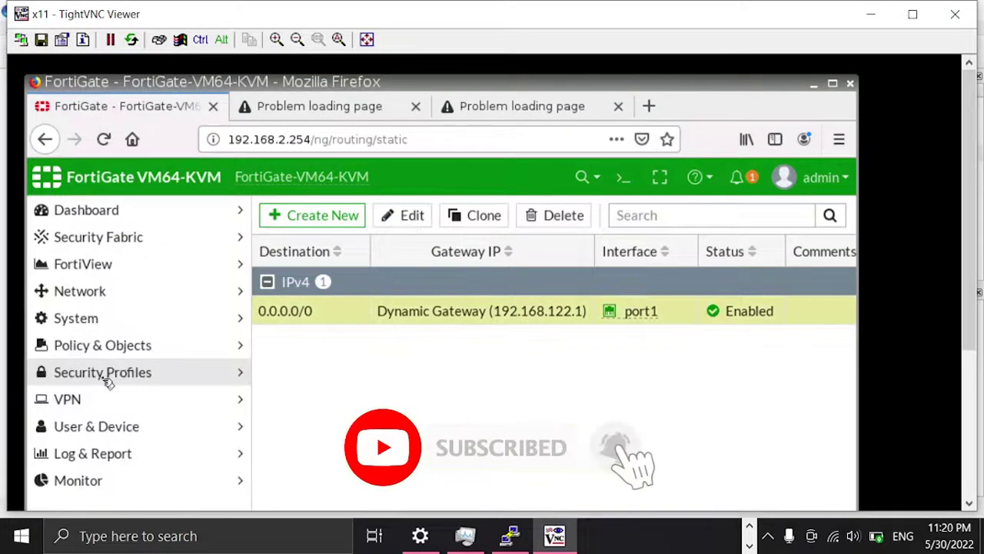
Step: Open the IPv4 Policy list and select the Internet policy
click(117, 345)
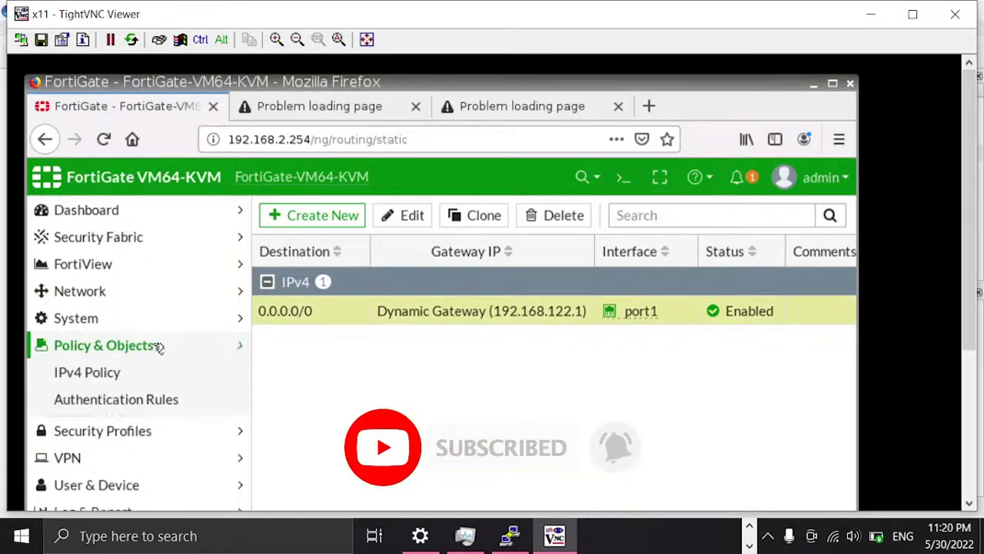
click(90, 373)
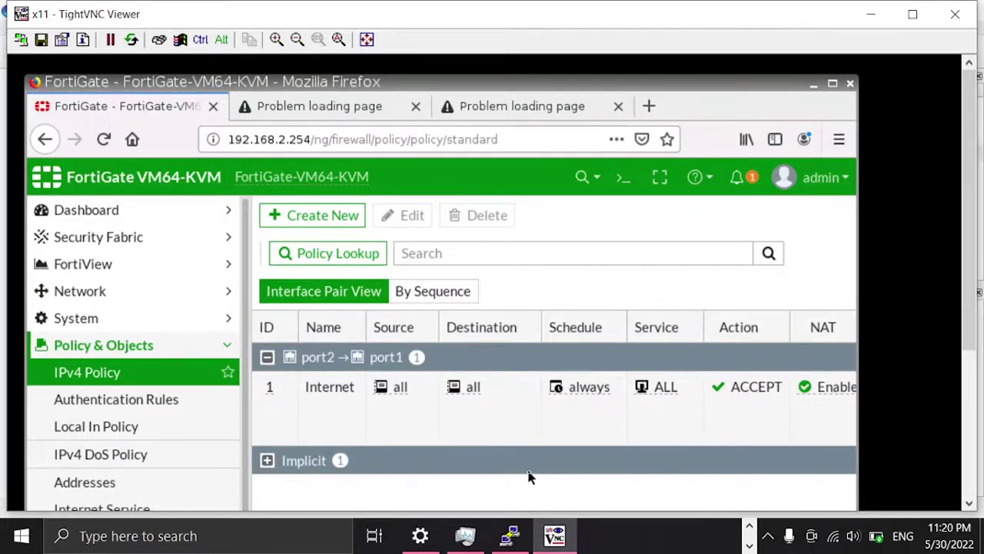
click(267, 460)
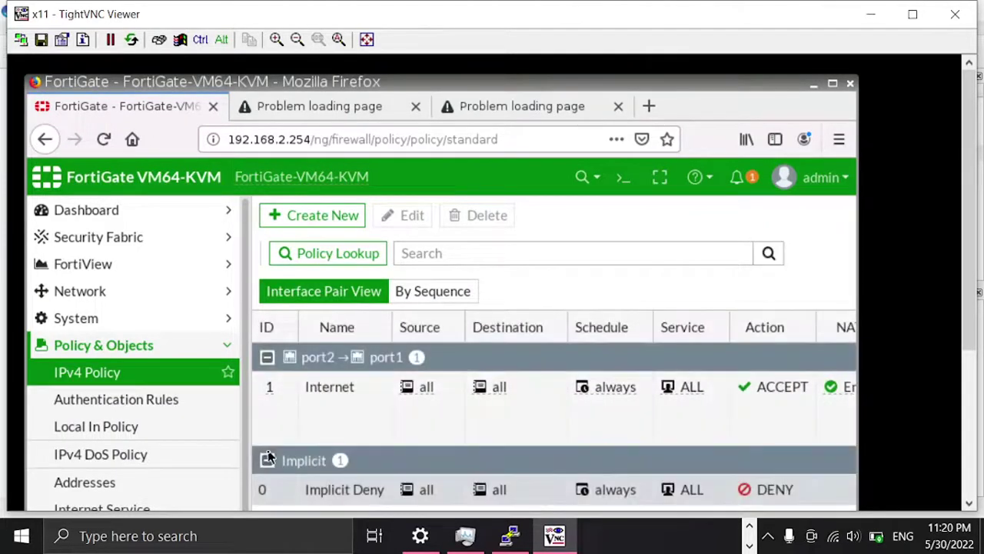
scroll(940, 403, down, 5)
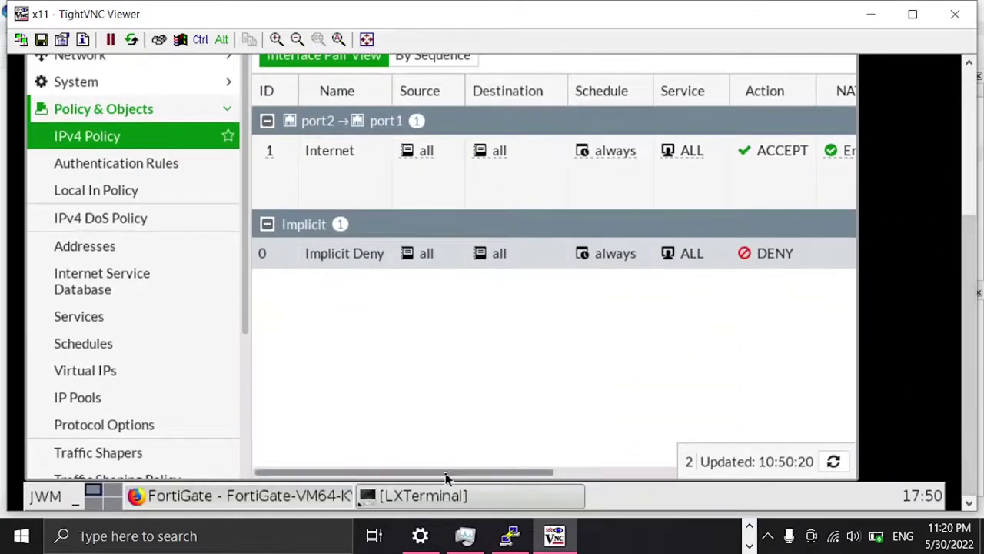
drag(446, 474, 648, 478)
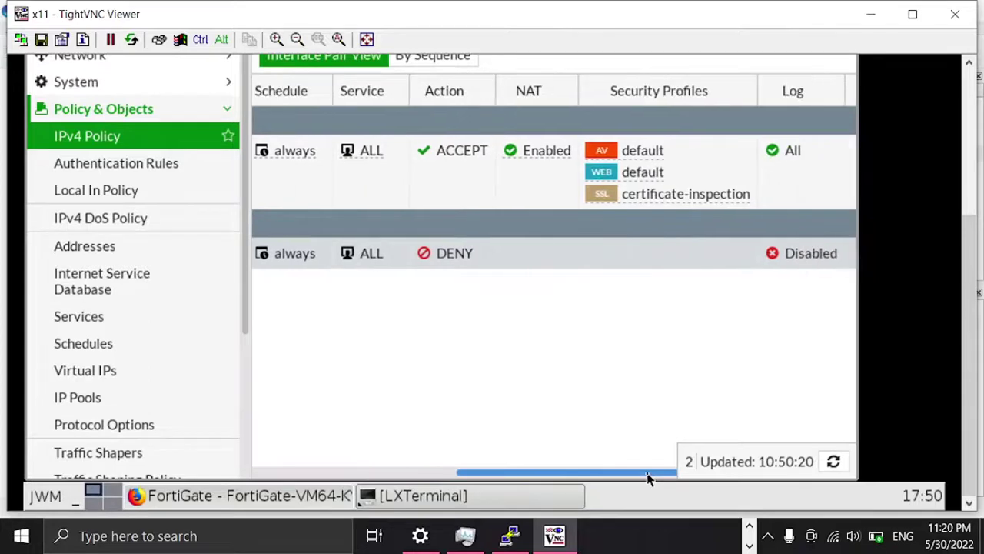
click(538, 151)
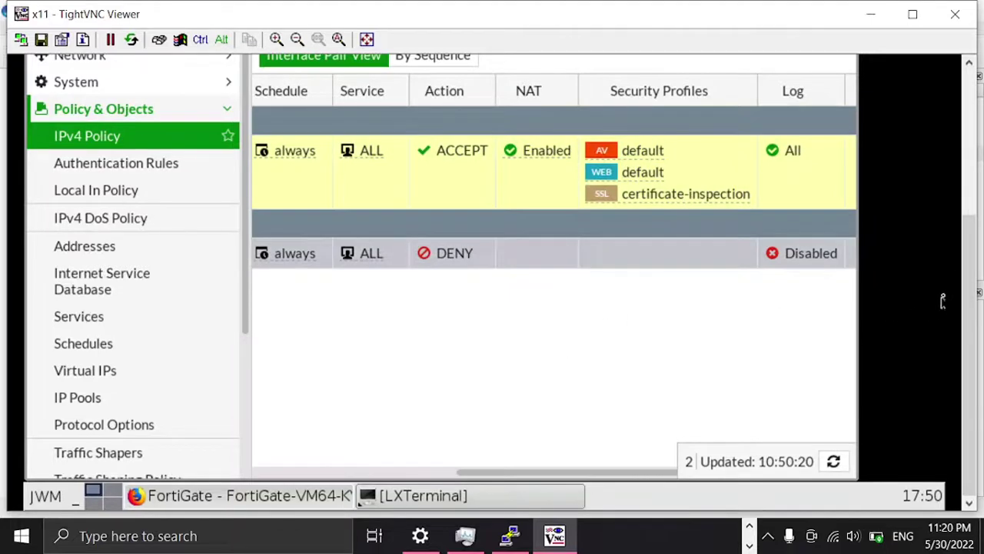
Step: Edit the Internet policy and switch off its AntiVirus and Web Filter profiles
drag(969, 254, 960, 112)
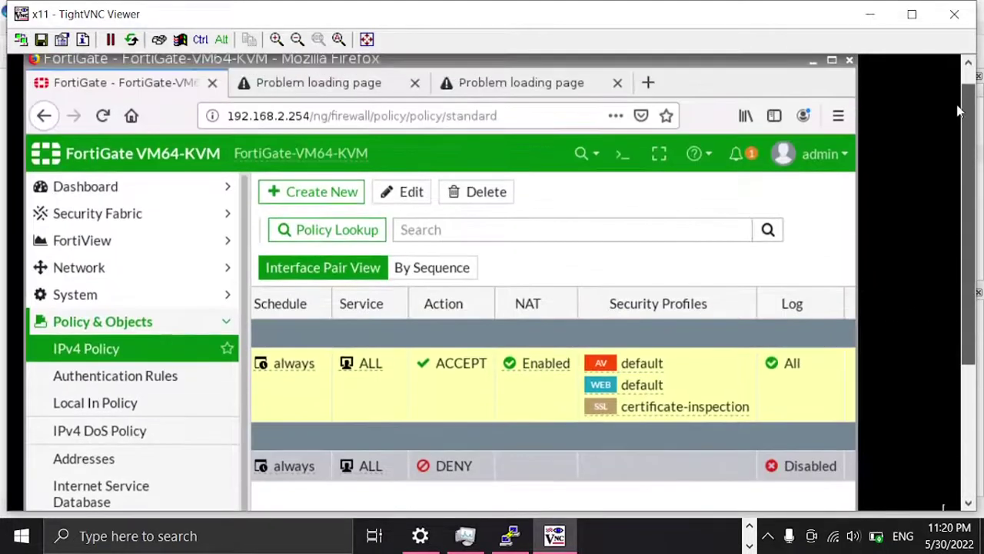
click(392, 192)
scroll(423, 316, down, 10)
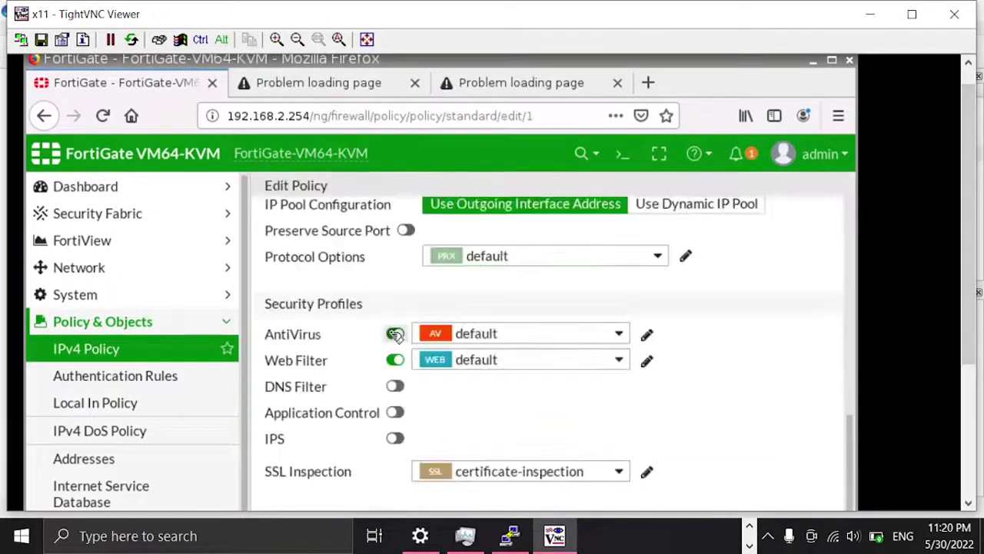
click(395, 334)
click(395, 360)
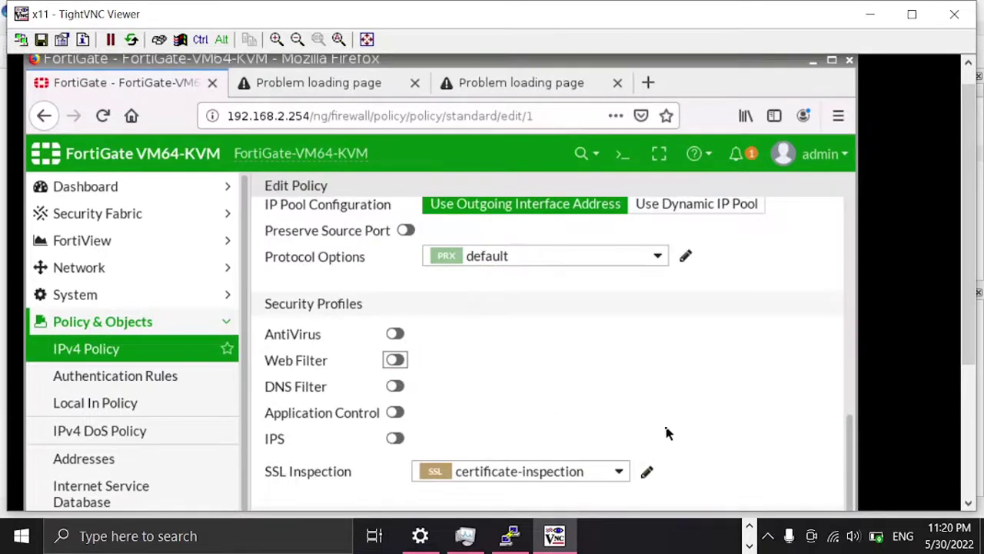
scroll(666, 433, up, 6)
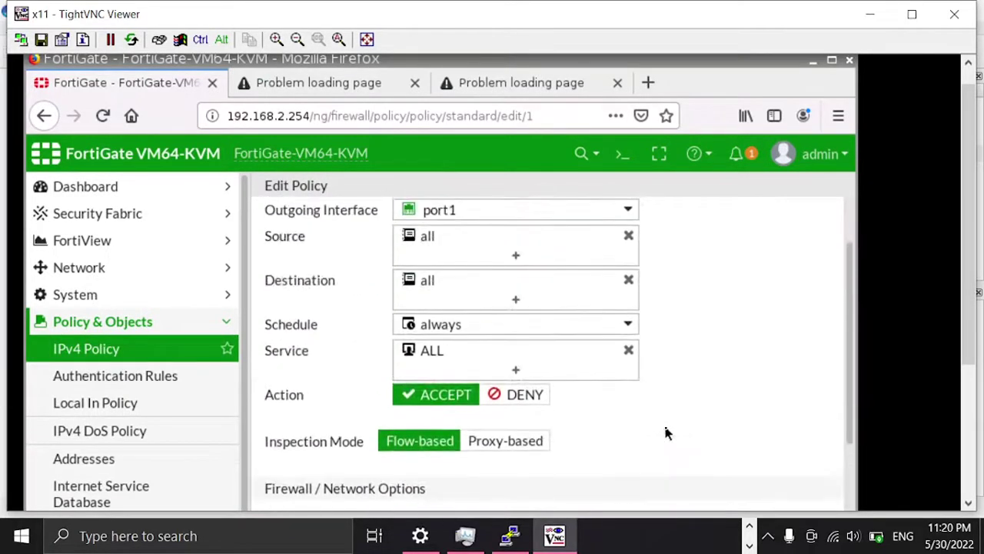
scroll(666, 432, down, 6)
drag(970, 327, 961, 407)
click(520, 466)
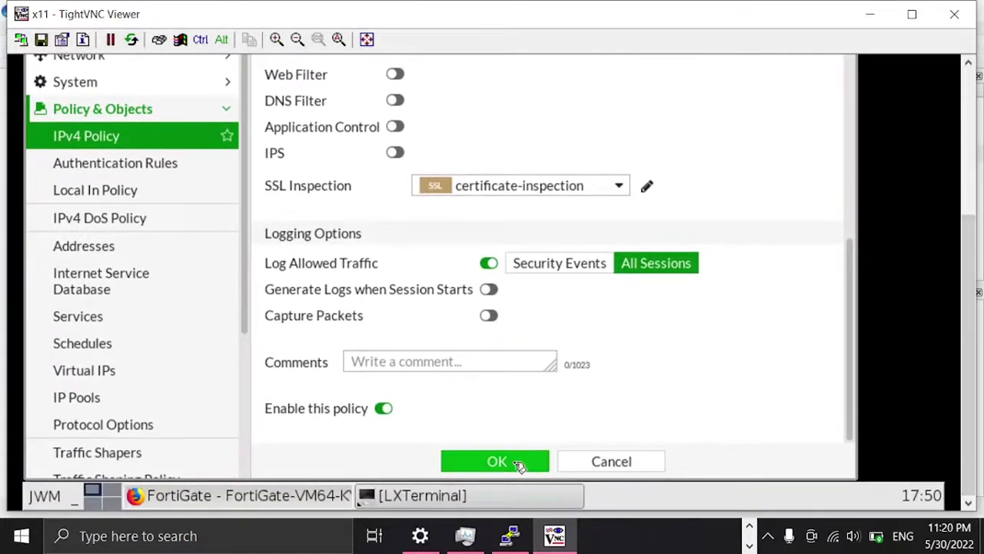
Step: Save the edited policy, then ping 8.8.8.8 from Webterm-1's LXTerminal, getting 3/3 replies
key(Return)
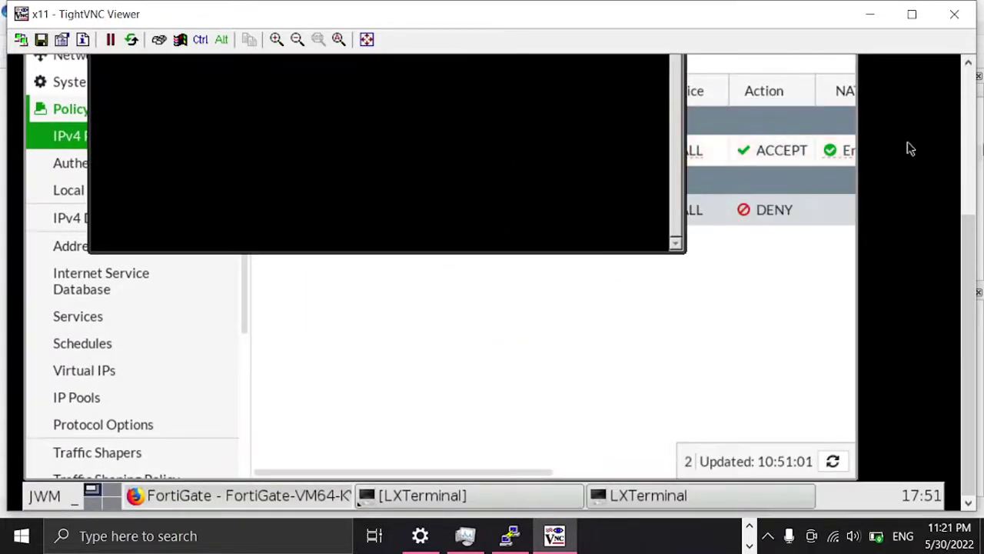
drag(974, 283, 973, 146)
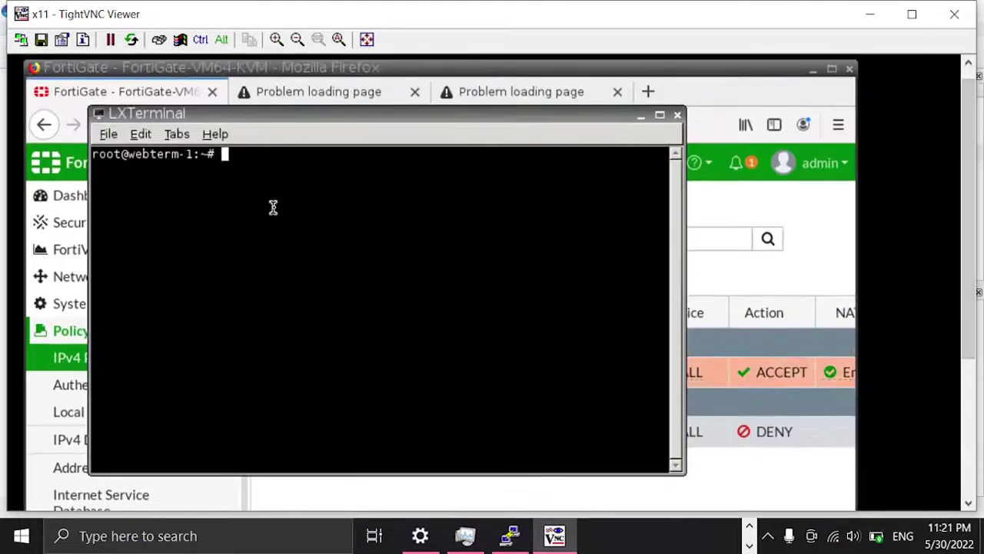
text(ping )
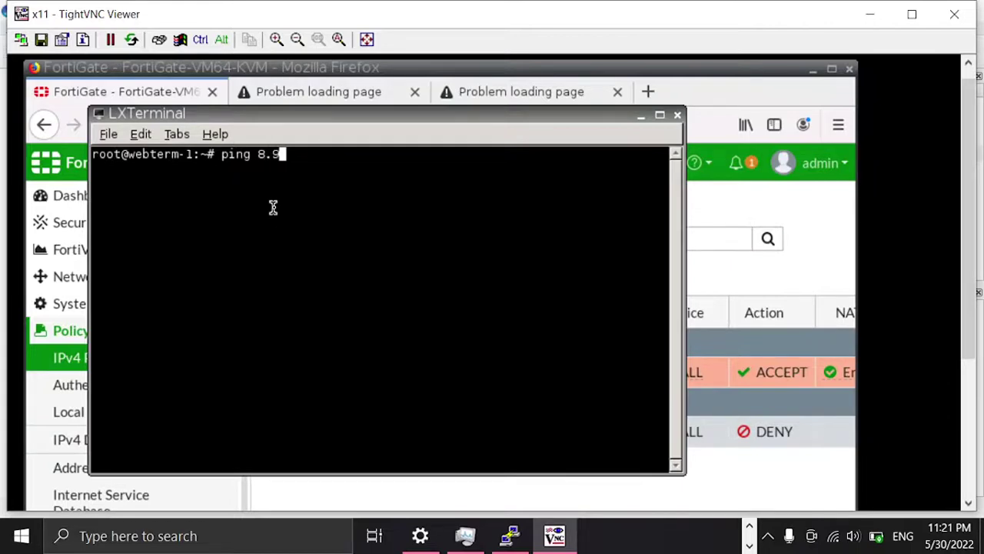
text(8.8.8.8)
key(Return)
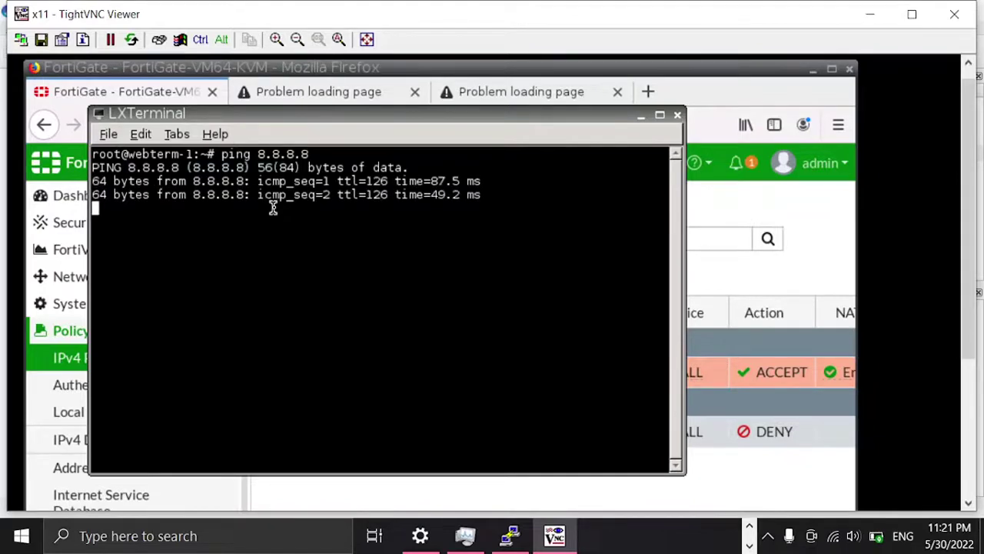
key(ctrl+c)
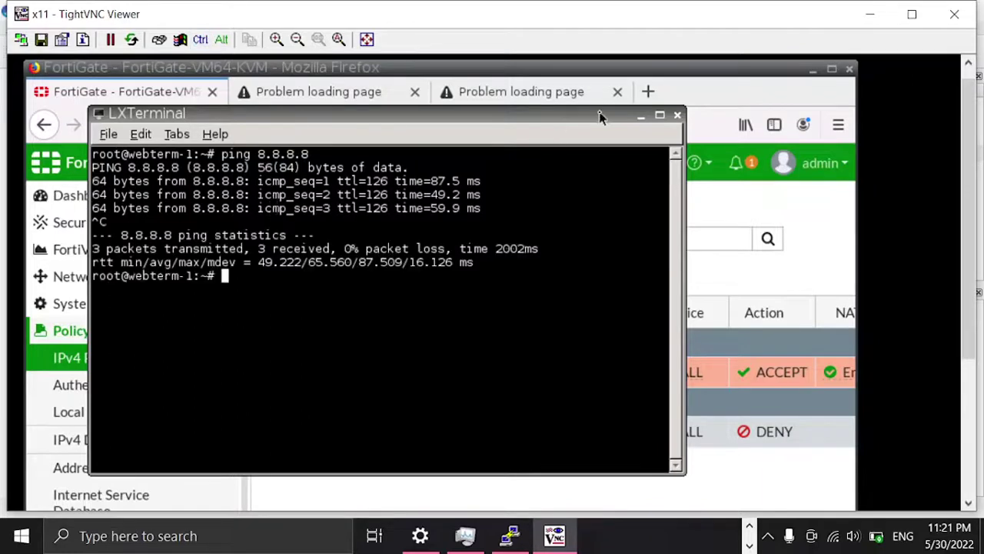
Step: Reload the failed YouTube tab so the Bom Diggy Diggy video loads and plays
click(643, 117)
click(542, 93)
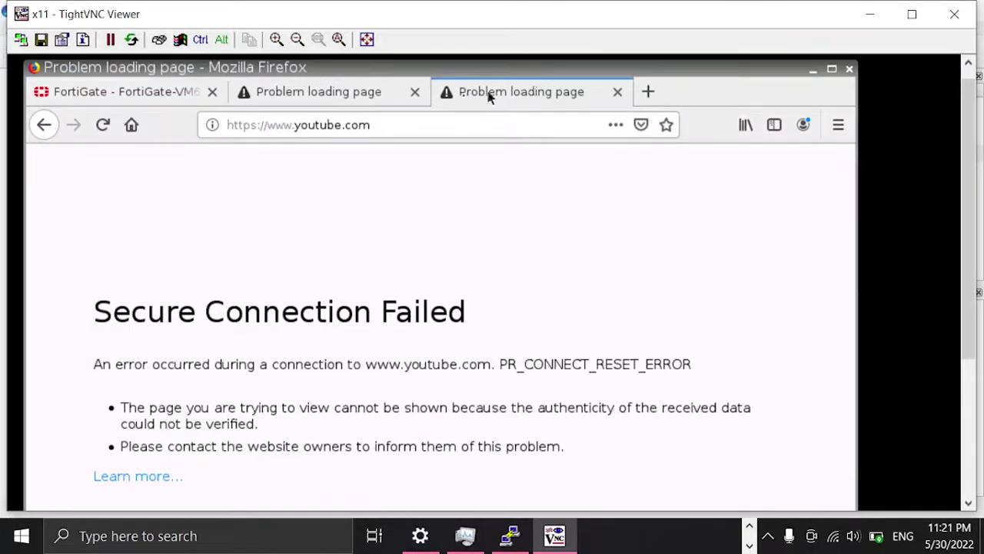
click(103, 126)
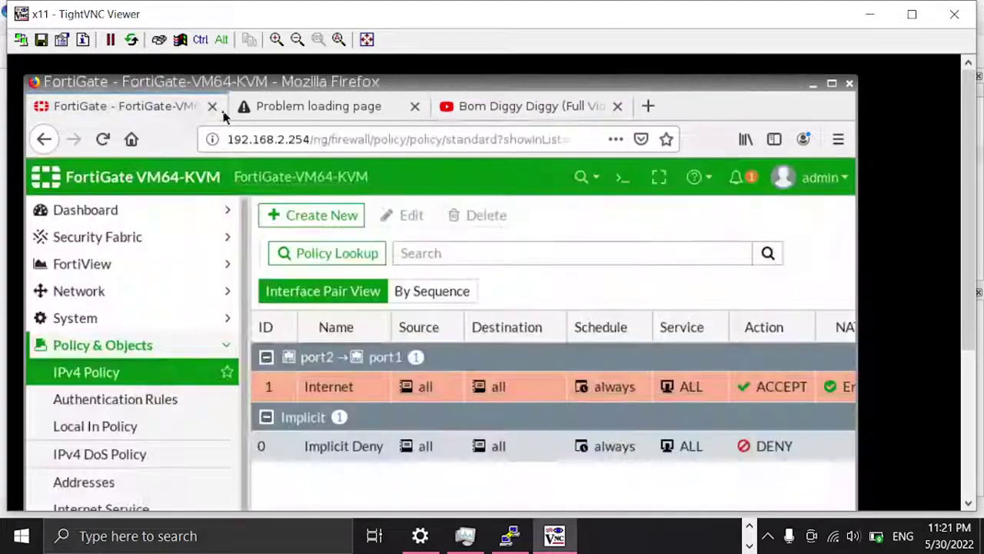
Step: Return to the FortiGate IPv4 Policy list showing the Internet policy accepting port2 → port1
click(113, 108)
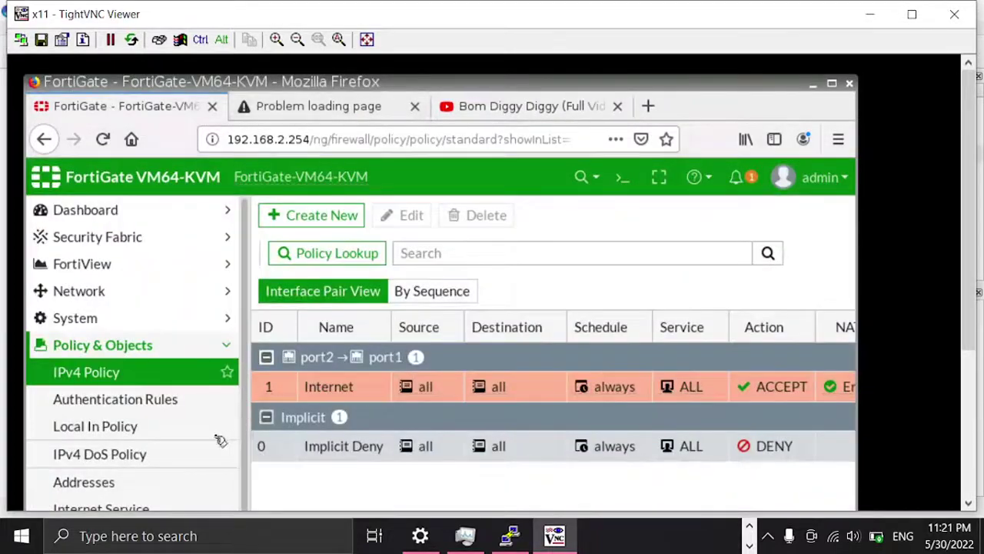